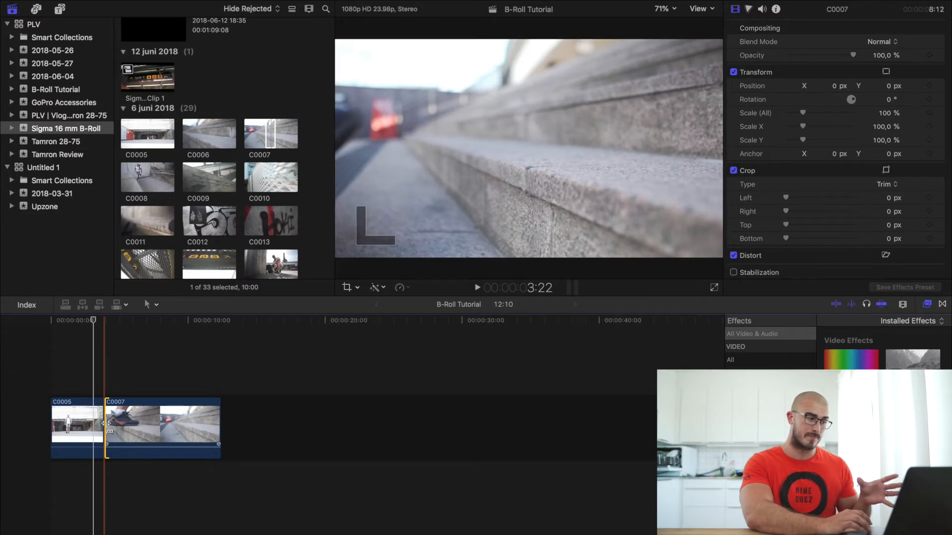
- Blade clip C0007 at 8:05 in the timeline and delete the part after the cut
key("space")
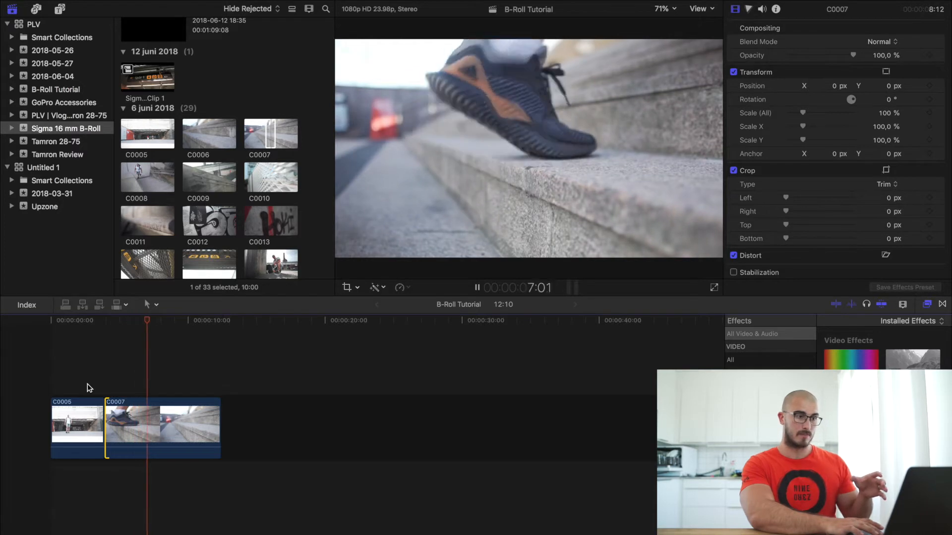
key("space")
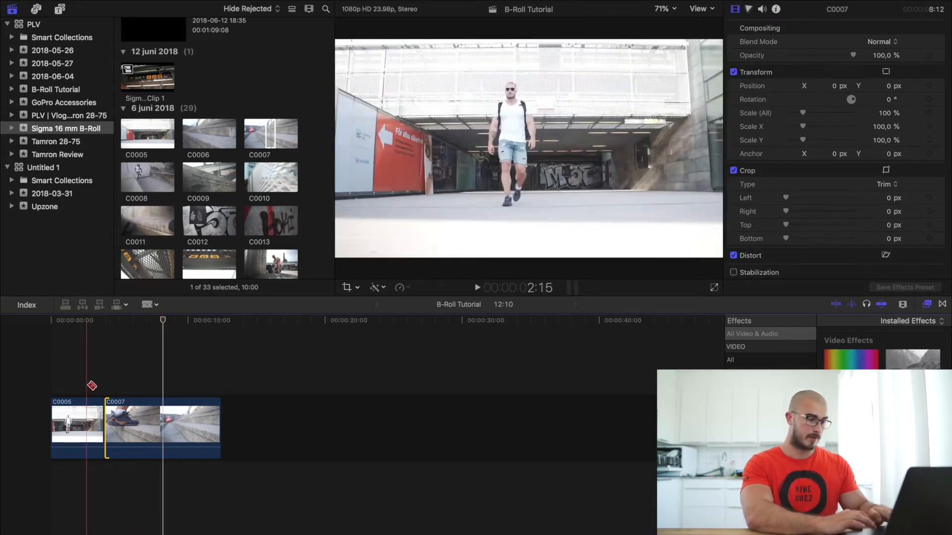
key("super+b")
left_click(196, 439)
key("Delete")
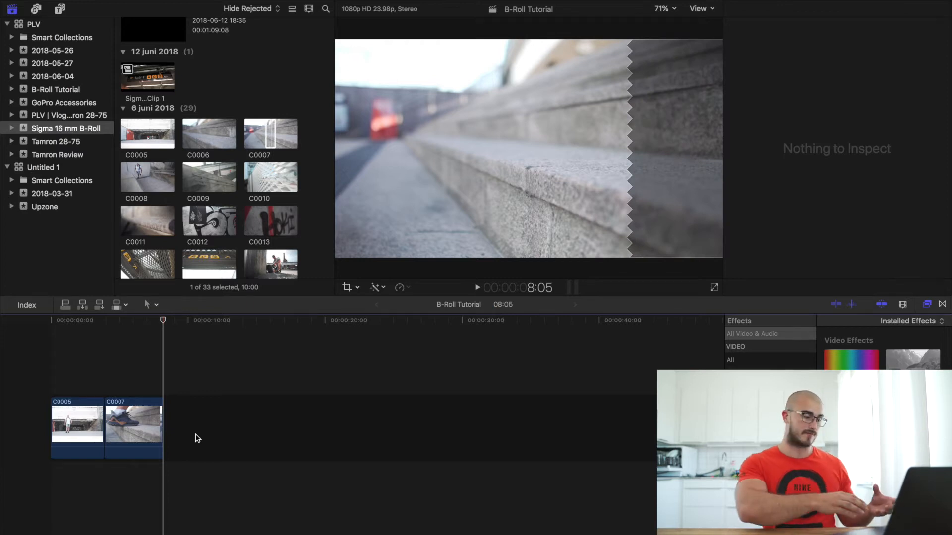
- Place the playhead in clip C0007 at 6:15, on the frame where the shoe rests on the stone step
left_click(141, 391)
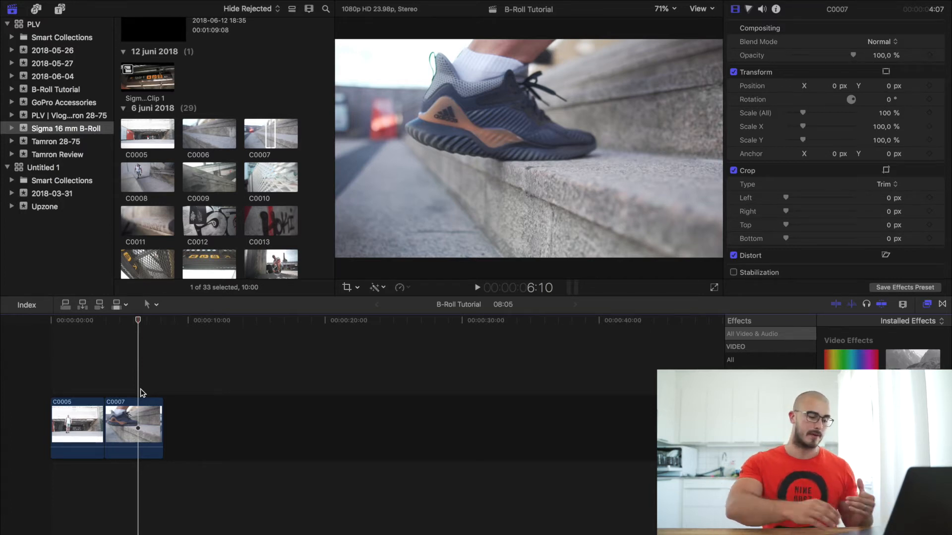
key("Left")
key("Left")
key("Left")
key("Left")
key("Left")
key("Left")
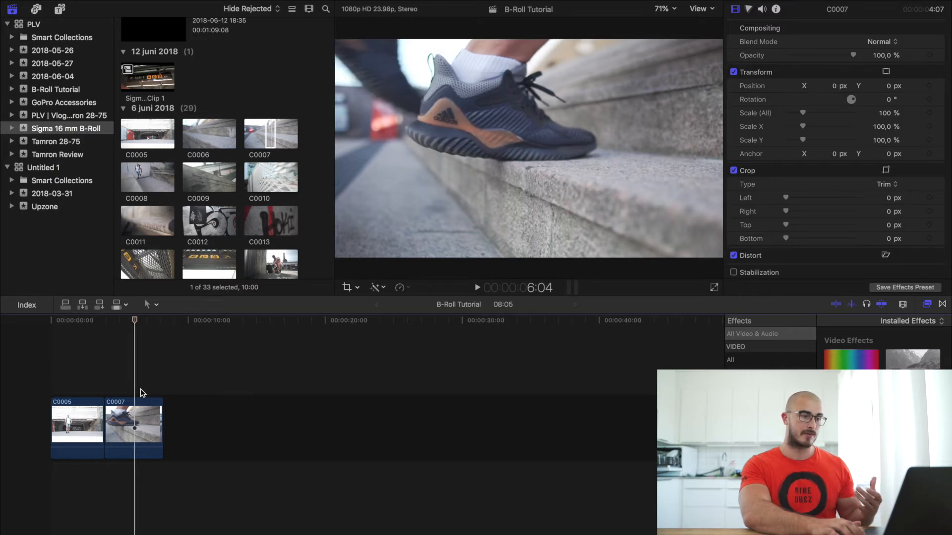
key("Right")
key("Right")
key("Right")
key("Right")
key("Right")
key("Right")
key("Right")
key("Right")
key("Right")
key("Right")
key("Right")
key("Right")
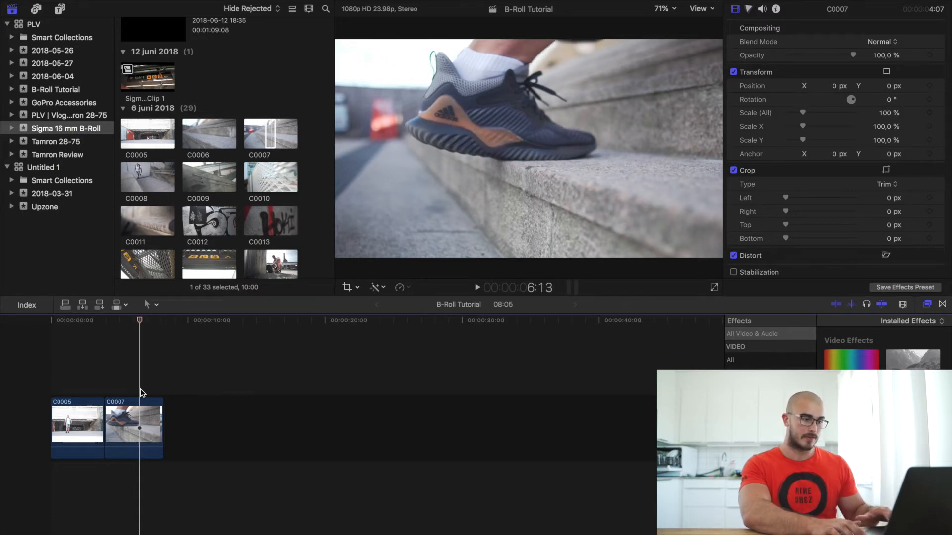
key("Left")
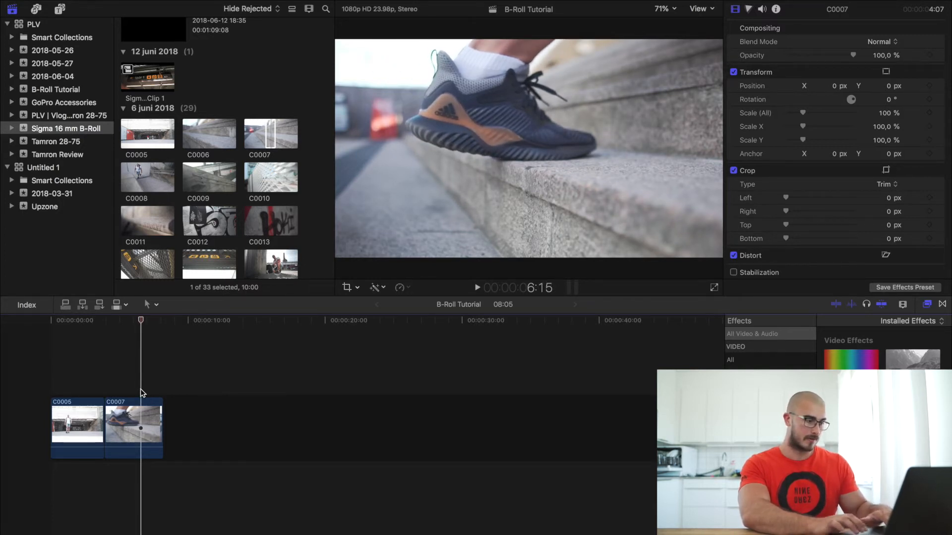
- Show the retime bar on clip C0007 and split its speed into two segments at the playhead
left_click(142, 418)
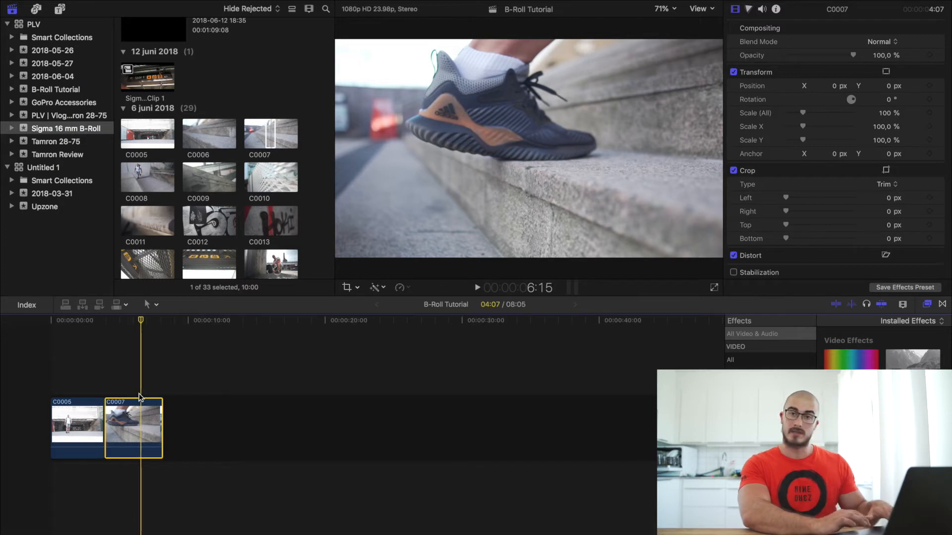
key("super+r")
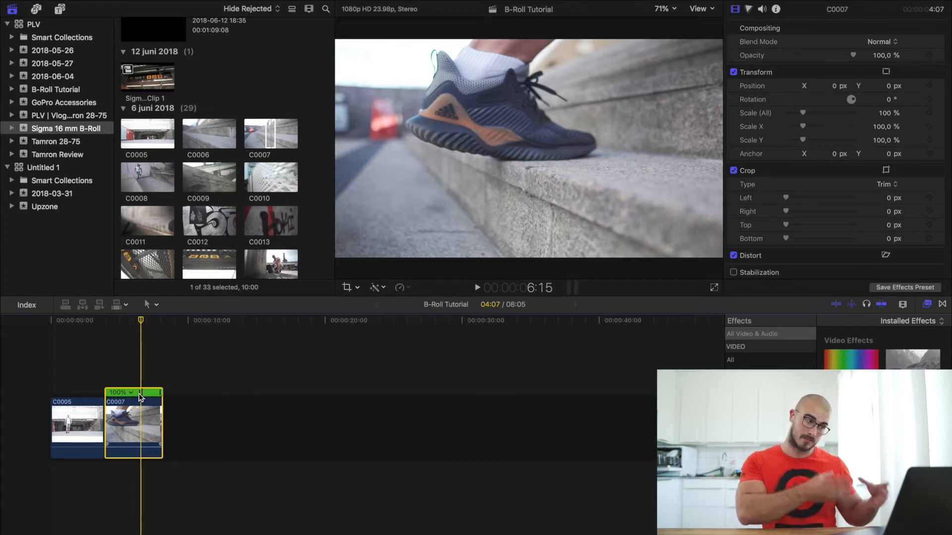
left_click(905, 306)
left_click(928, 330)
left_click(927, 330)
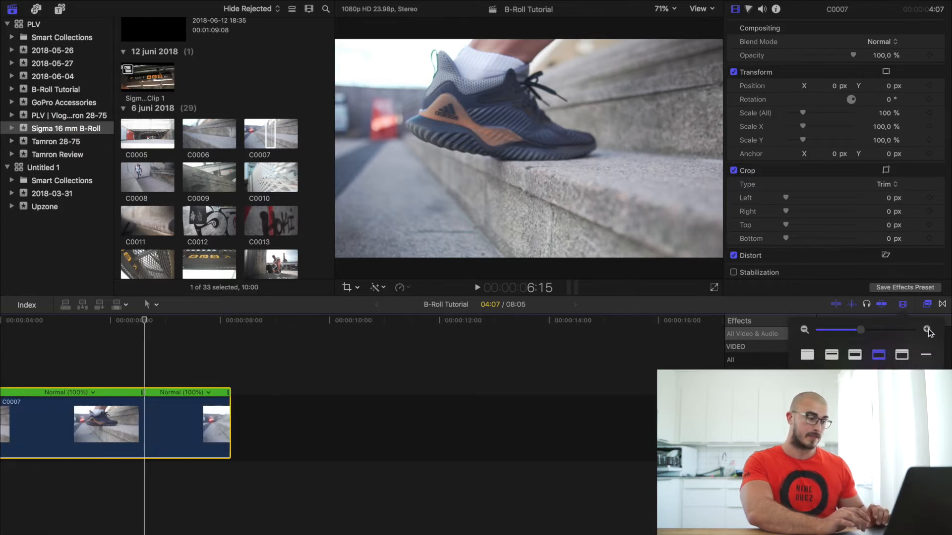
scroll(478, 338, "left", 3)
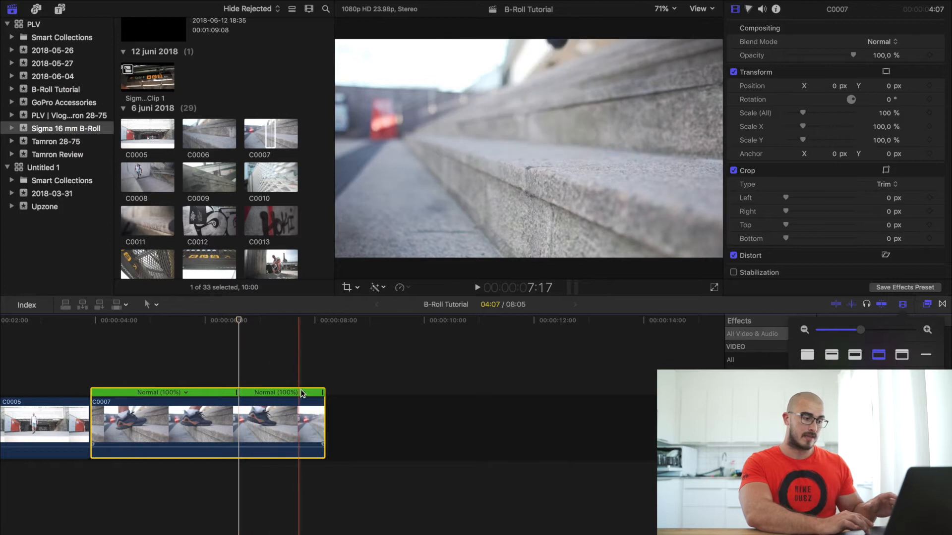
- Set the second speed segment of clip C0007 to Fast 8x and play back the resulting speed ramp
key("space")
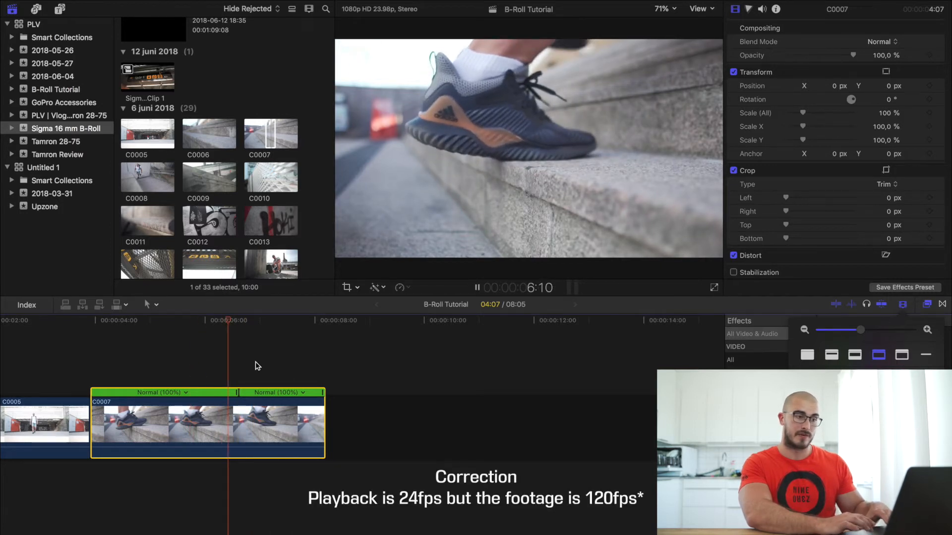
left_click(303, 393)
mouse_move(335, 415)
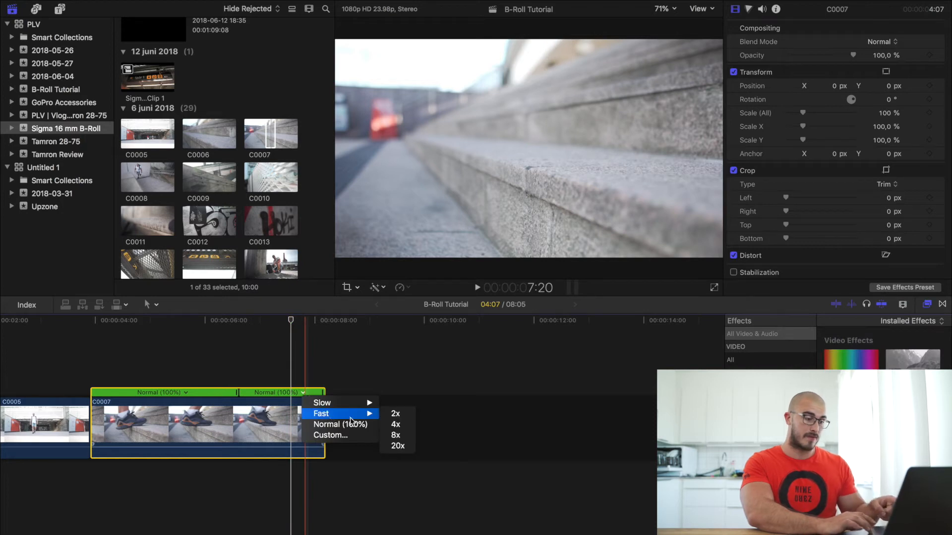
left_click(395, 435)
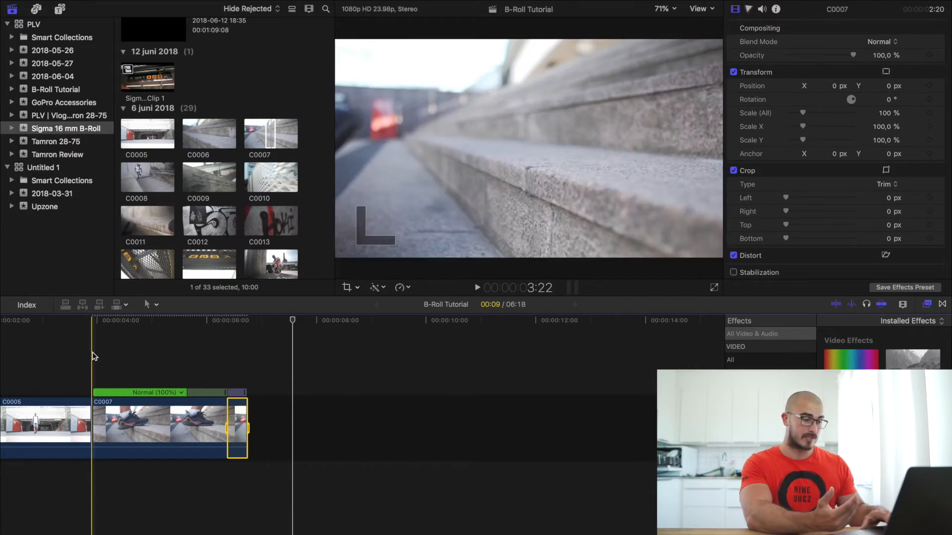
key("space")
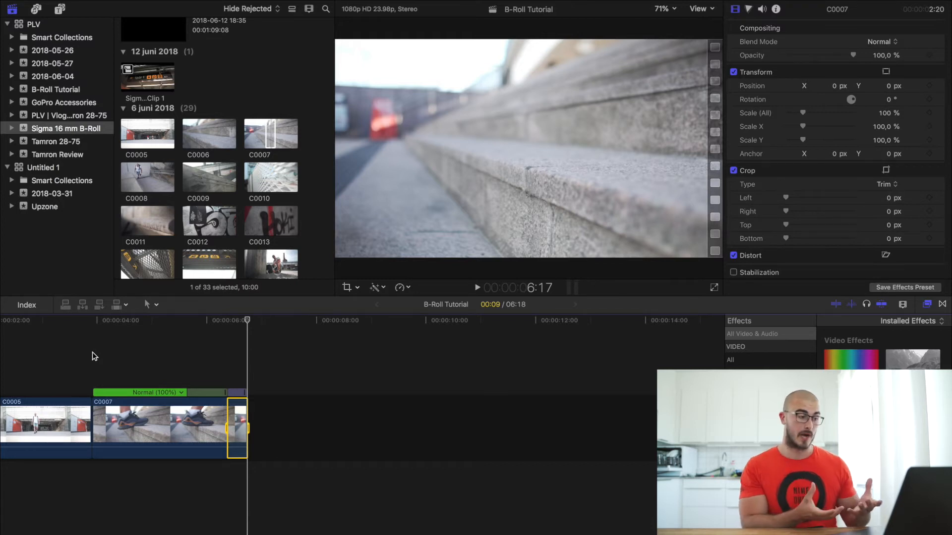
key("space")
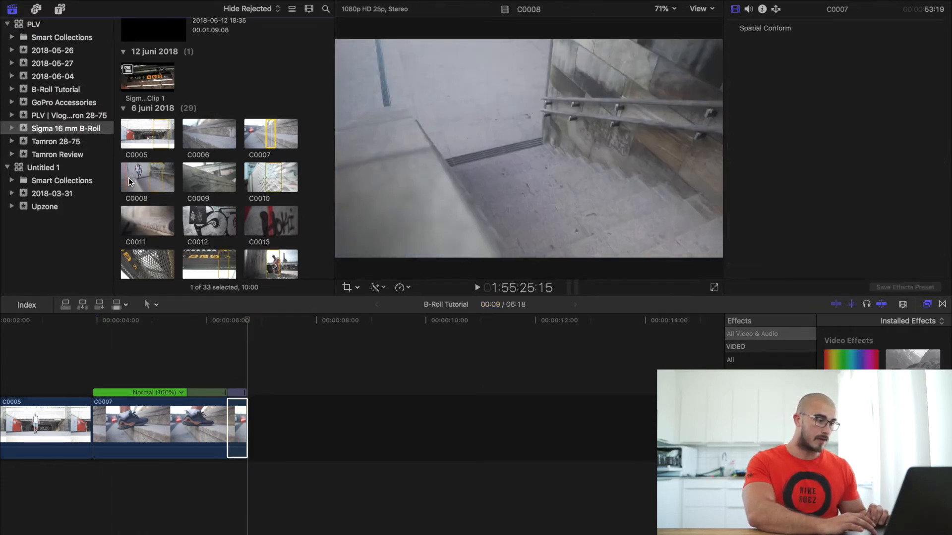
- Add a section of about 14 seconds from clip C0008 to the timeline after C0007 and preview the transition
left_click_drag(155, 175, 225, 347)
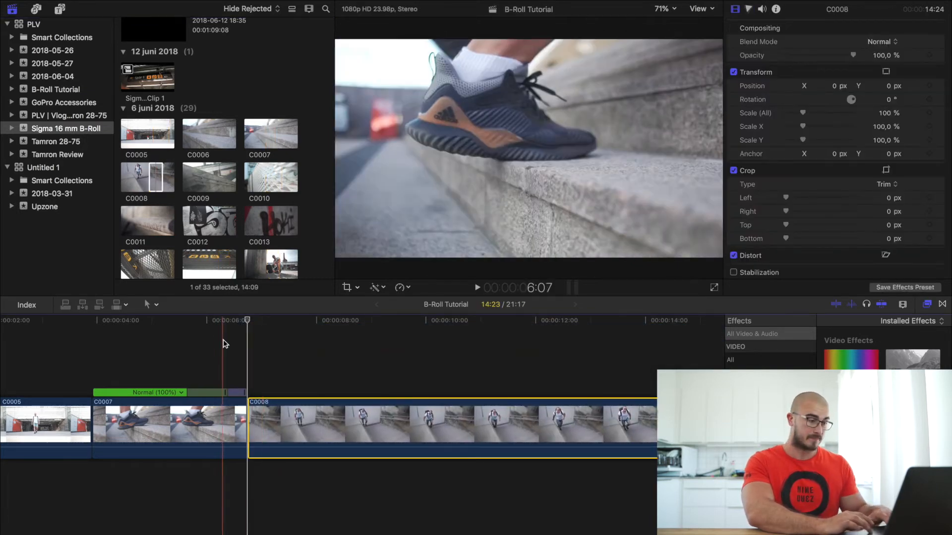
key("space")
scroll(225, 343, "right", 2)
key("space")
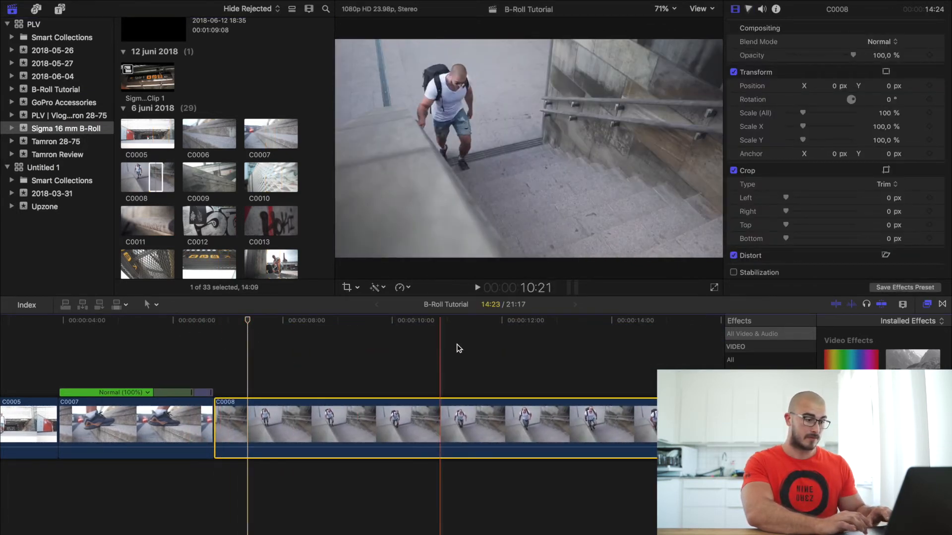
- Trim clip C0008 in the timeline to a length of 5:15, adjusting its start point against C0007
scroll(433, 366, "right", 6)
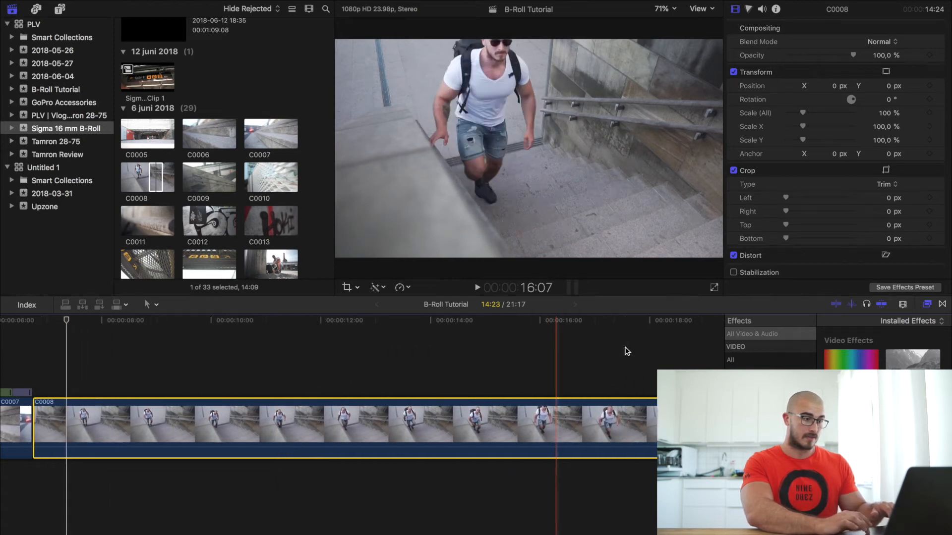
scroll(626, 348, "right", 1)
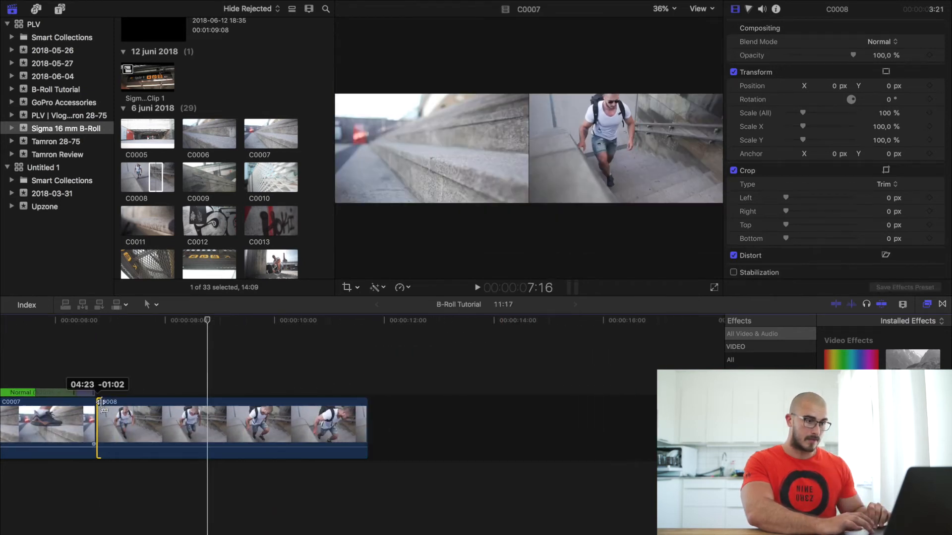
left_click_drag(104, 394, 63, 395)
scroll(68, 395, "left", 1)
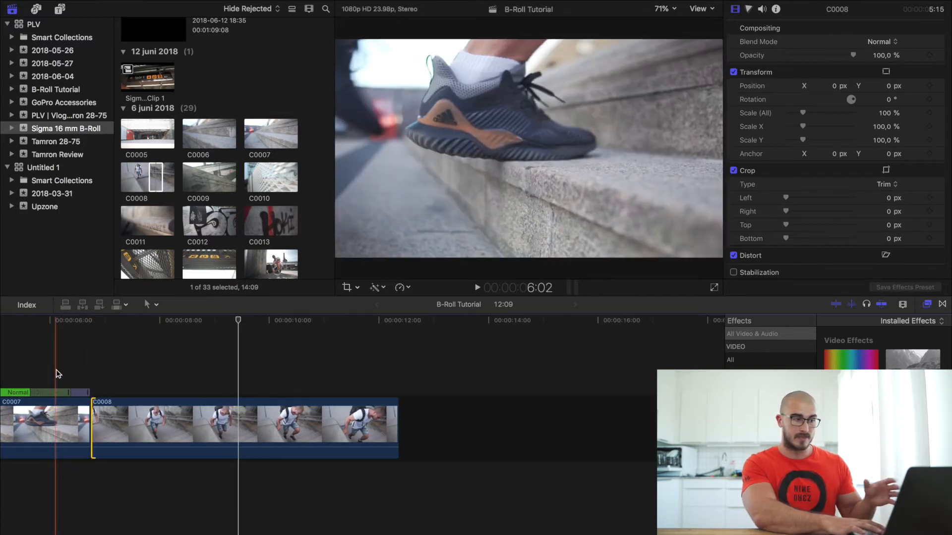
- Play back the cut from C0007 to C0008, blade C0008 at 9:20 and delete the remainder after it
key("space")
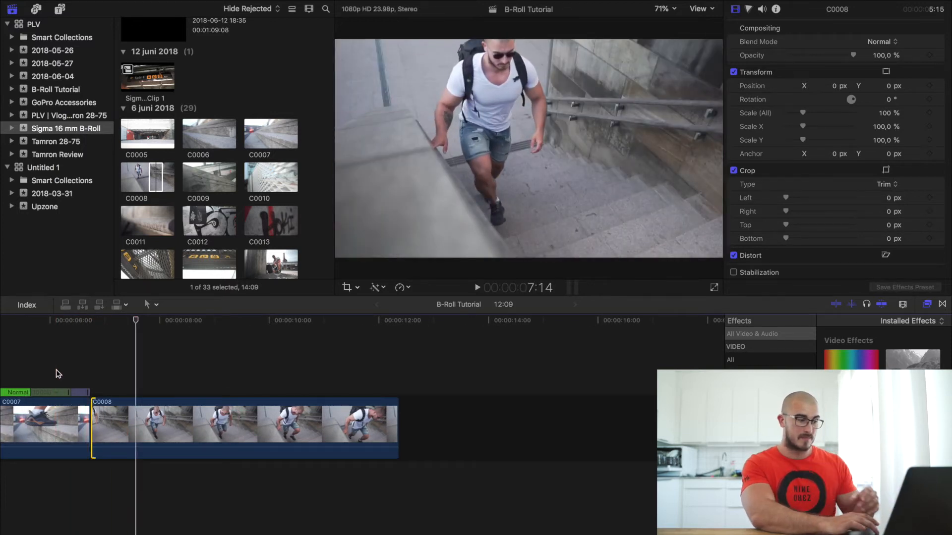
key("space")
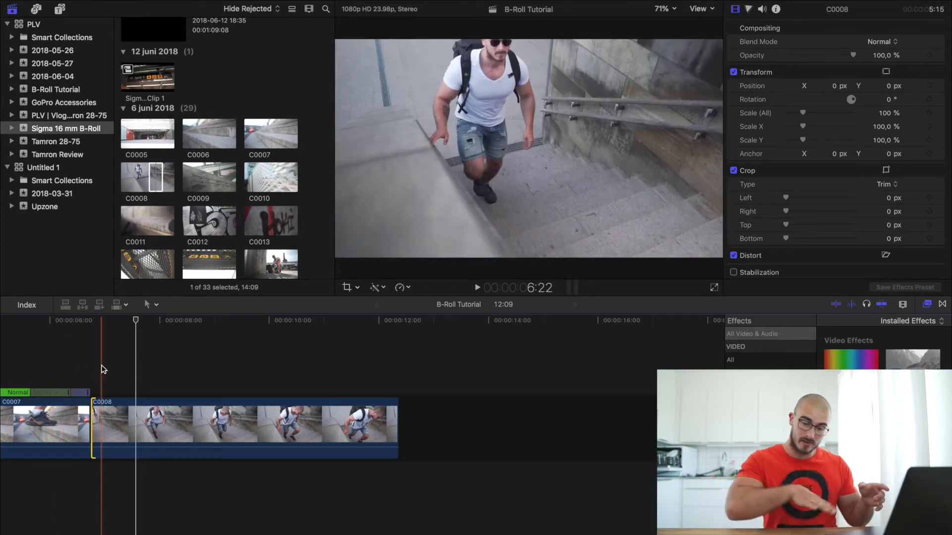
key("space")
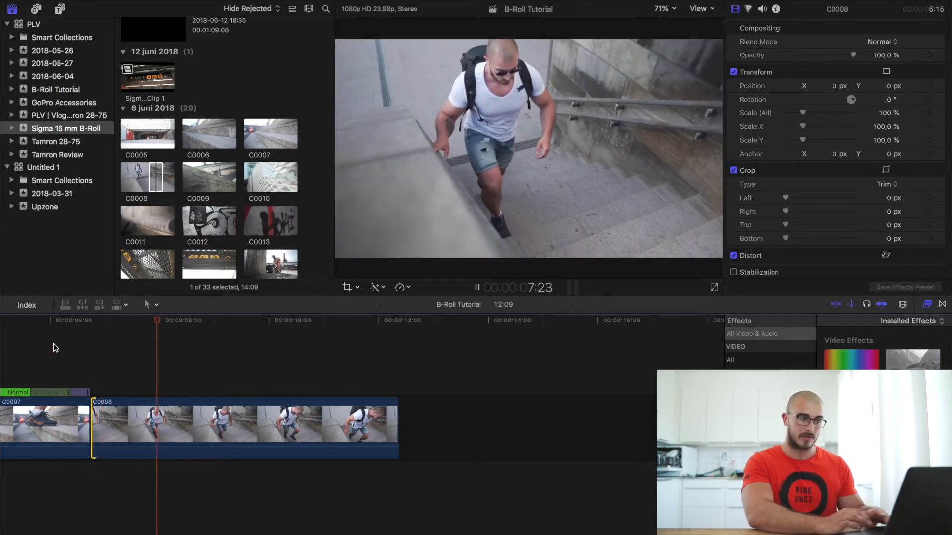
key("space")
left_click(259, 419)
key("a")
left_click(286, 418)
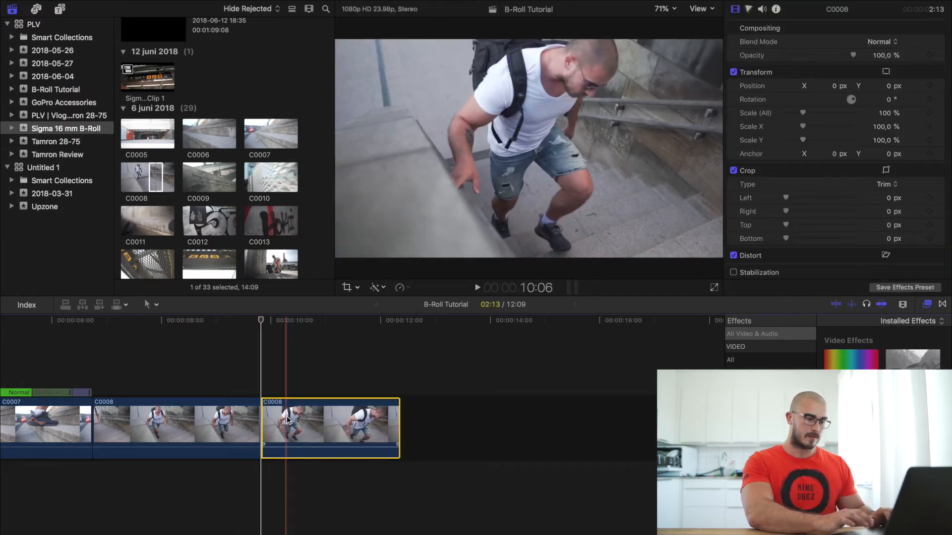
key("Delete")
- Append a section of about 19 seconds from the Spår 1 sign clip C0015 after C0008 and preview it
scroll(287, 418, "left", 4)
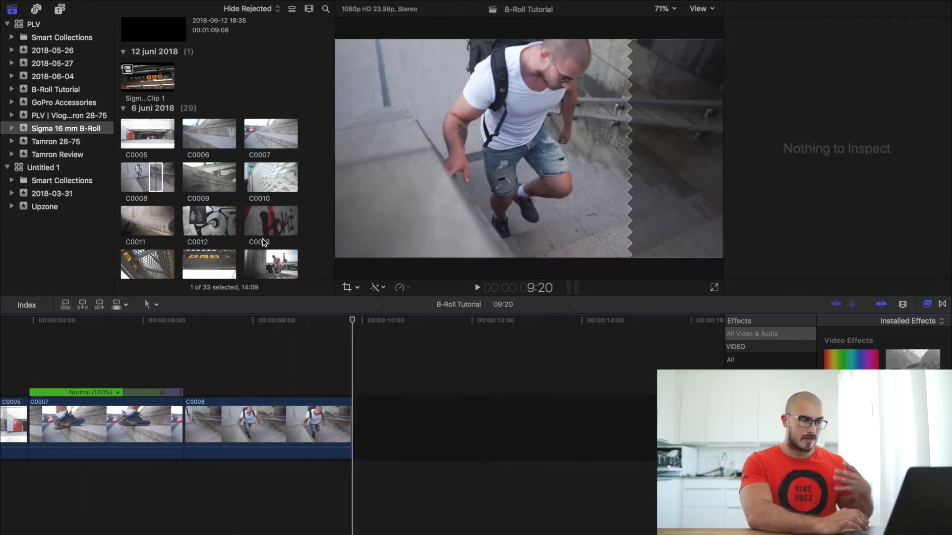
left_click(262, 240)
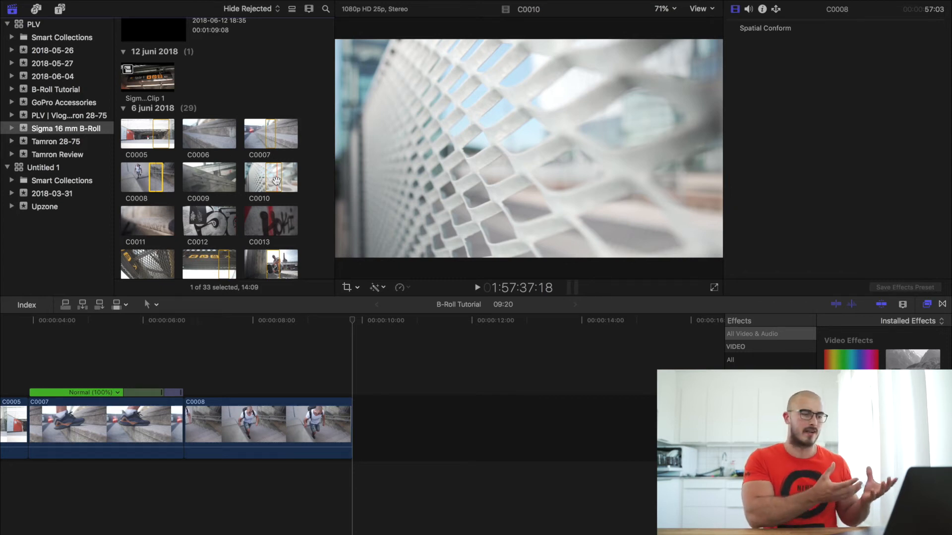
scroll(223, 168, "down", 5)
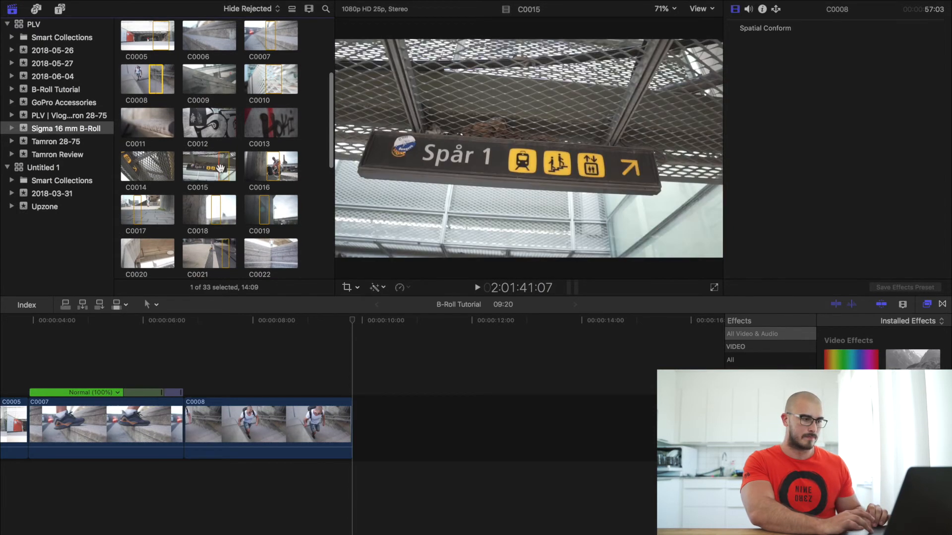
key("e")
key("space")
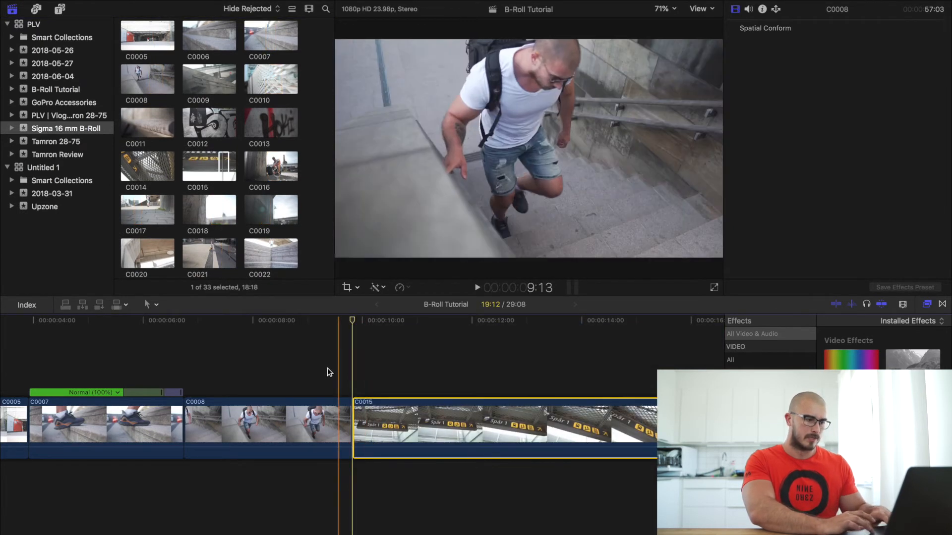
key("space")
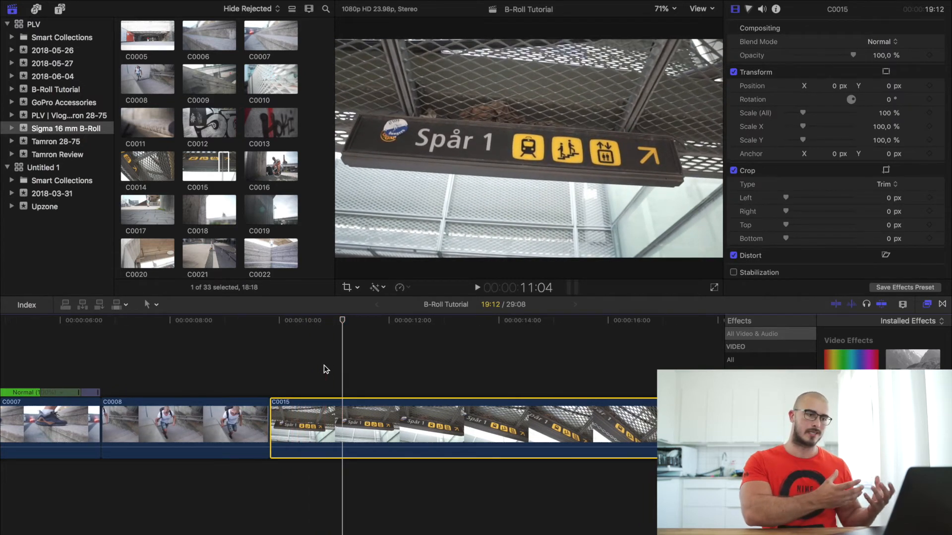
- Blade clip C0015 at 12:21, delete the part before the cut and play back the new transition from C0008
scroll(325, 369, "right", 2)
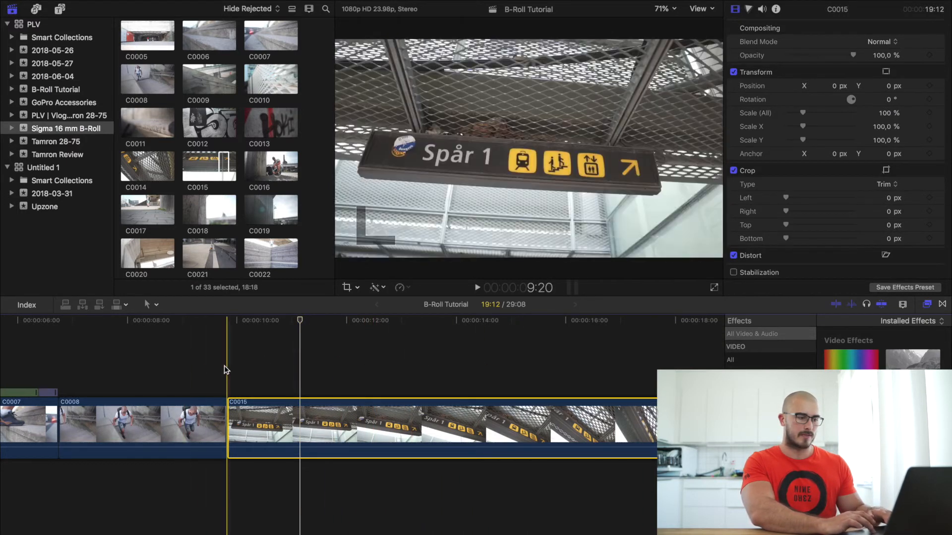
key("space")
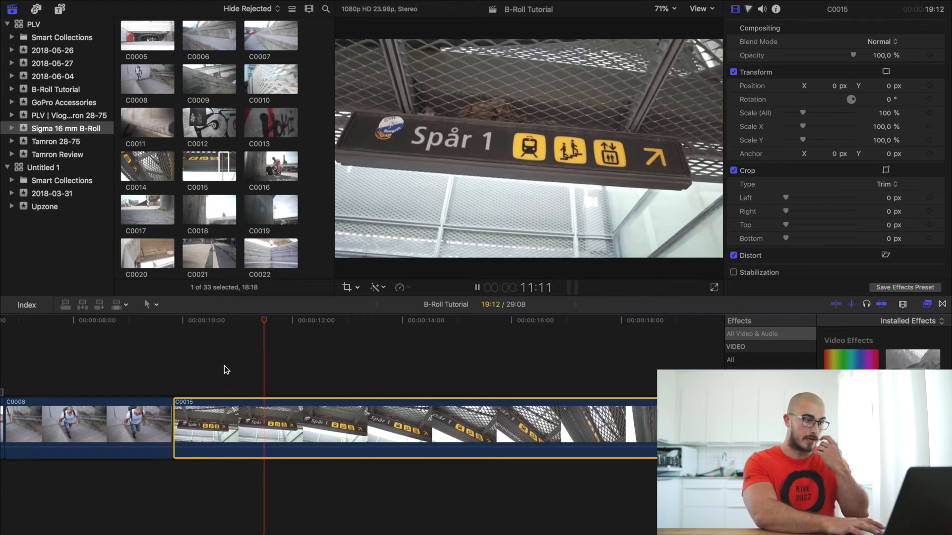
key("space")
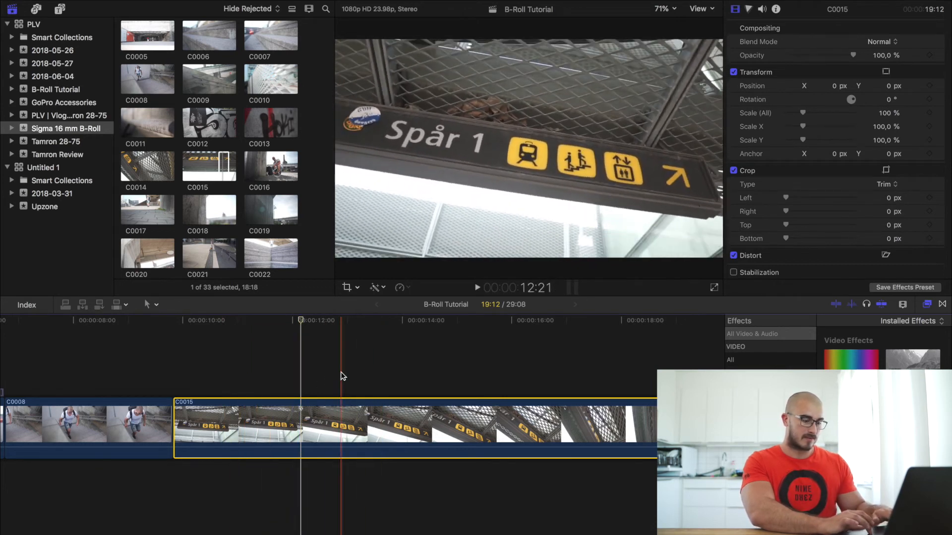
left_click(340, 376)
key("b")
left_click(341, 440)
key("a")
left_click(308, 431)
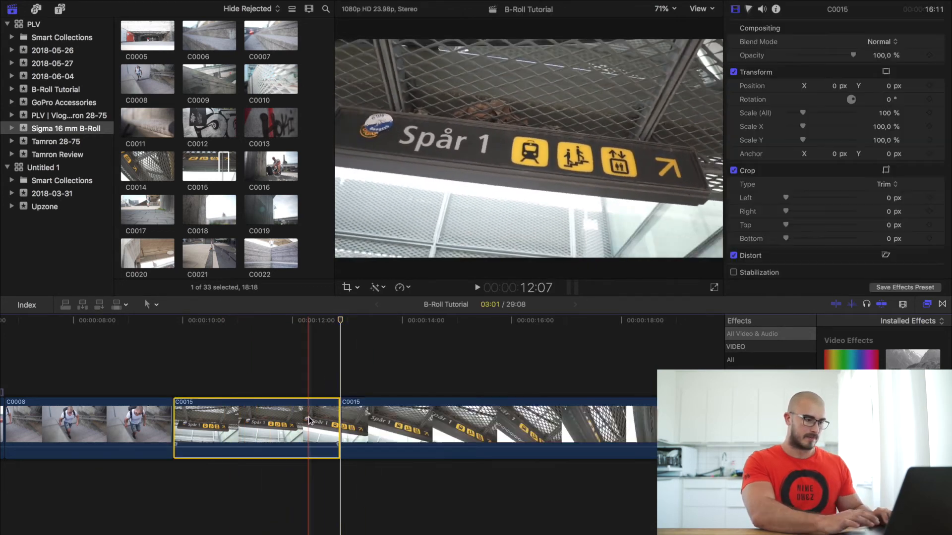
key("Delete")
key("space")
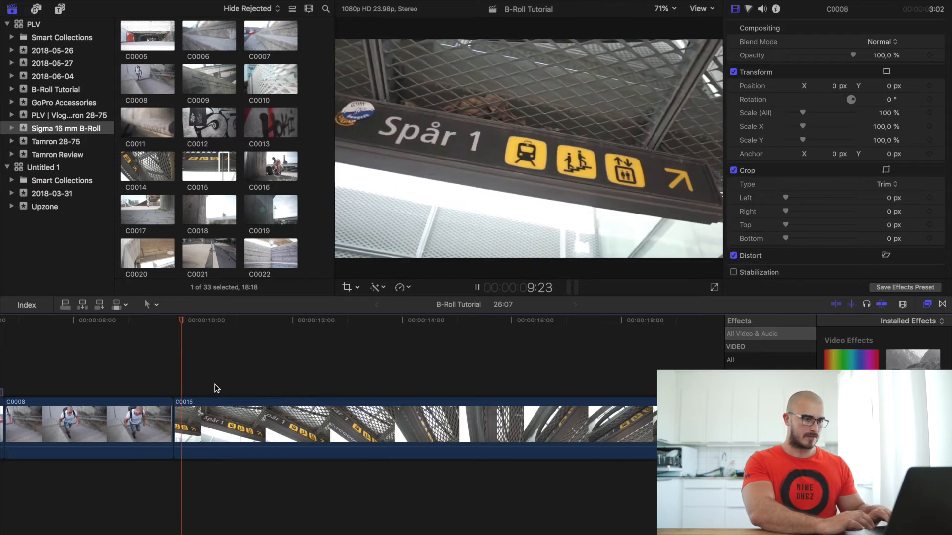
- Split the speed of clip C0015 at 11:15 to create separate retiming segments
key("space")
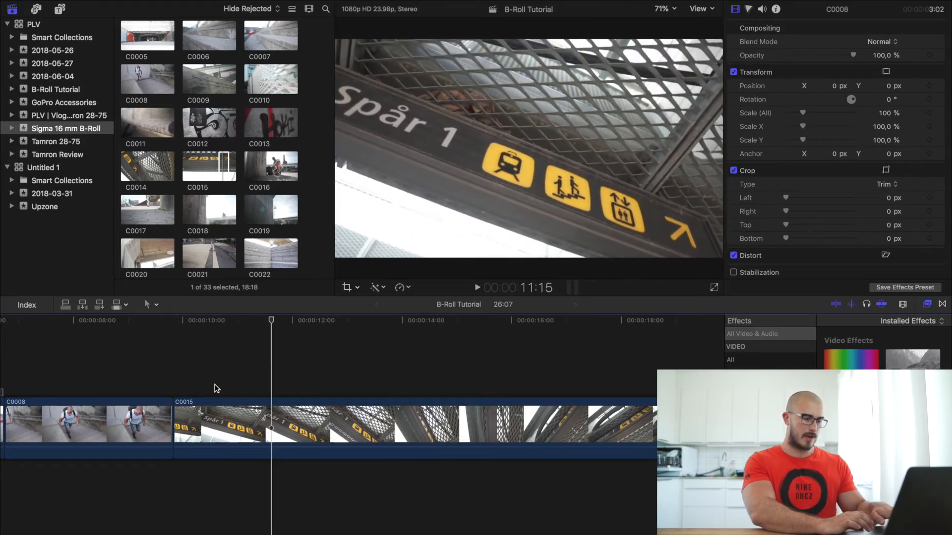
key("shift+b")
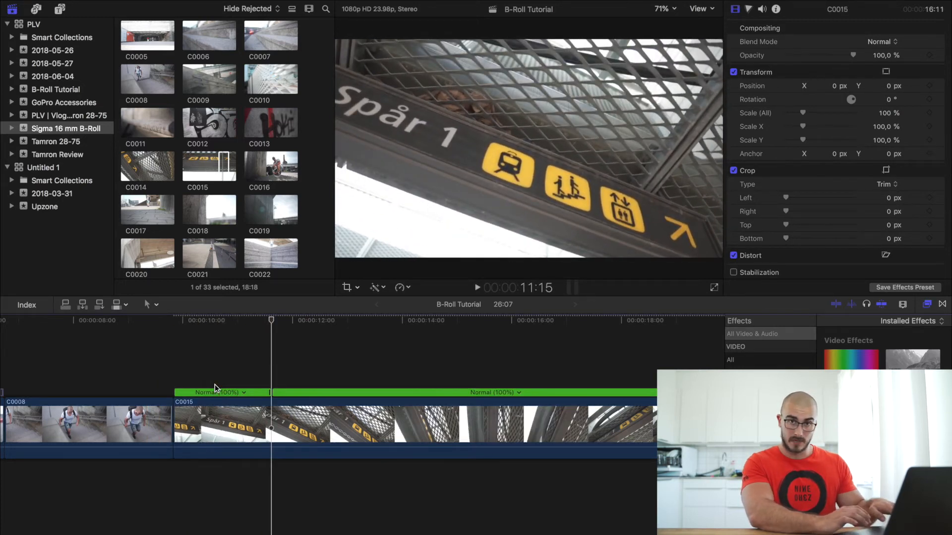
left_click(273, 384)
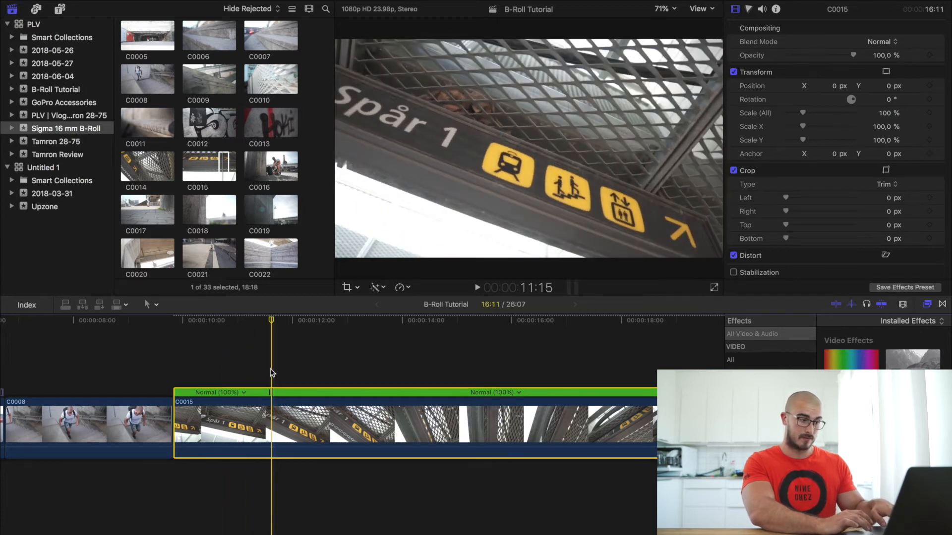
key("super+z")
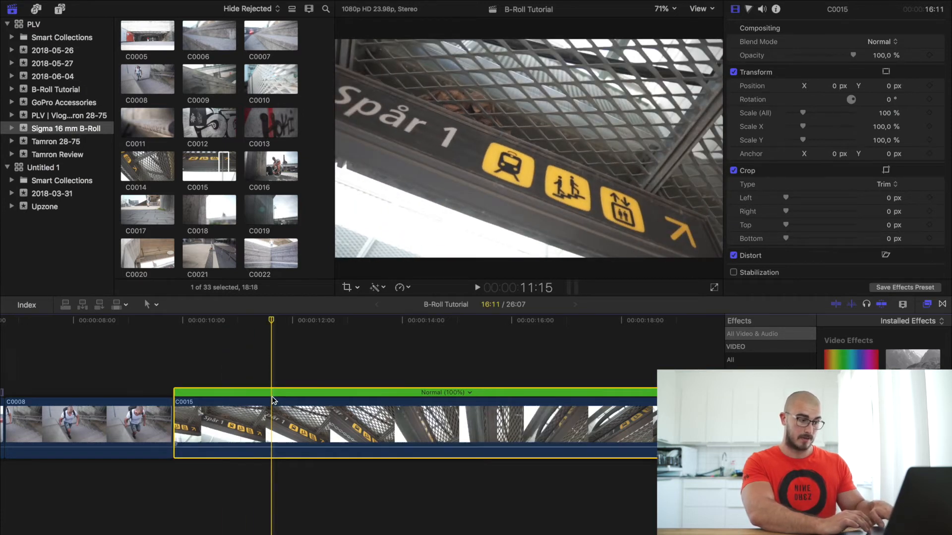
key("shift+b")
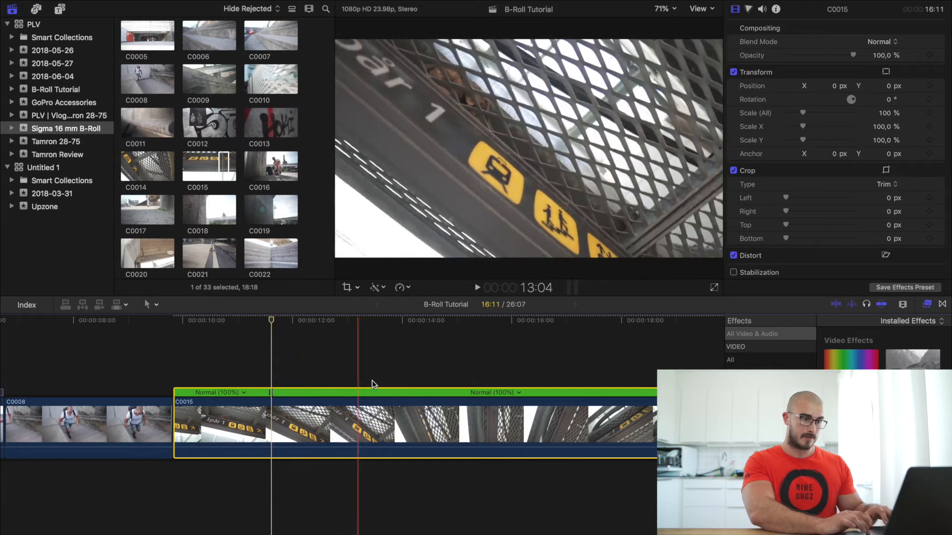
- Split the speed of C0015 again after the camera spin and set the middle segment to 8x fast
scroll(449, 376, "right", 5)
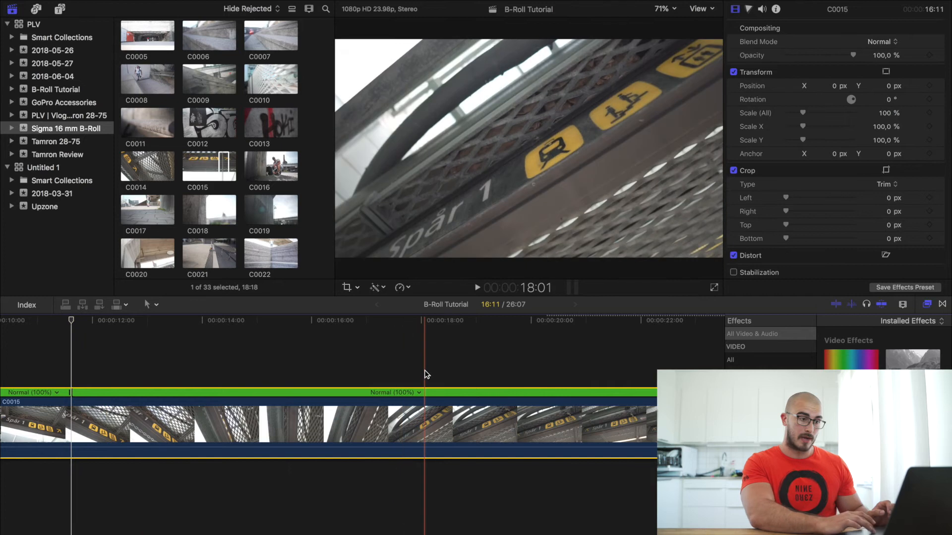
left_click(578, 373)
key("shift+b")
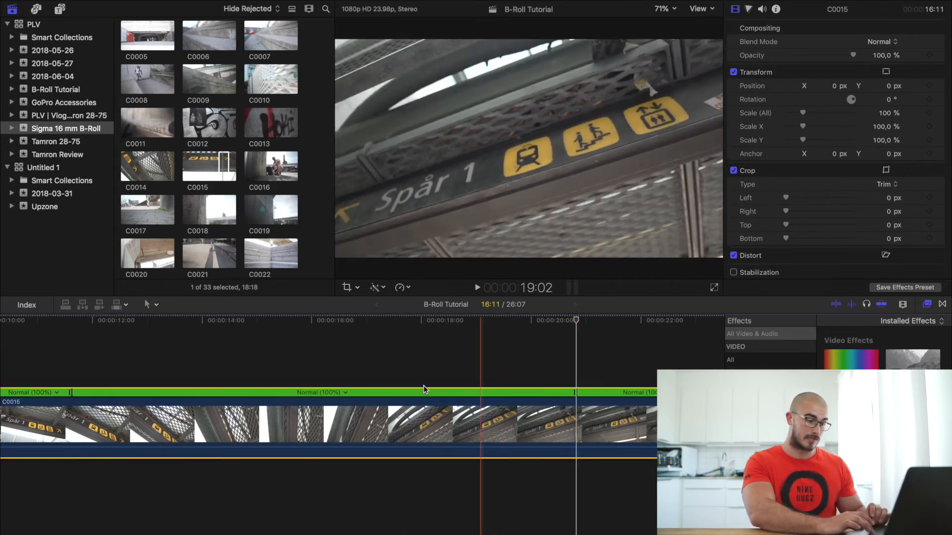
left_click(346, 393)
mouse_move(407, 414)
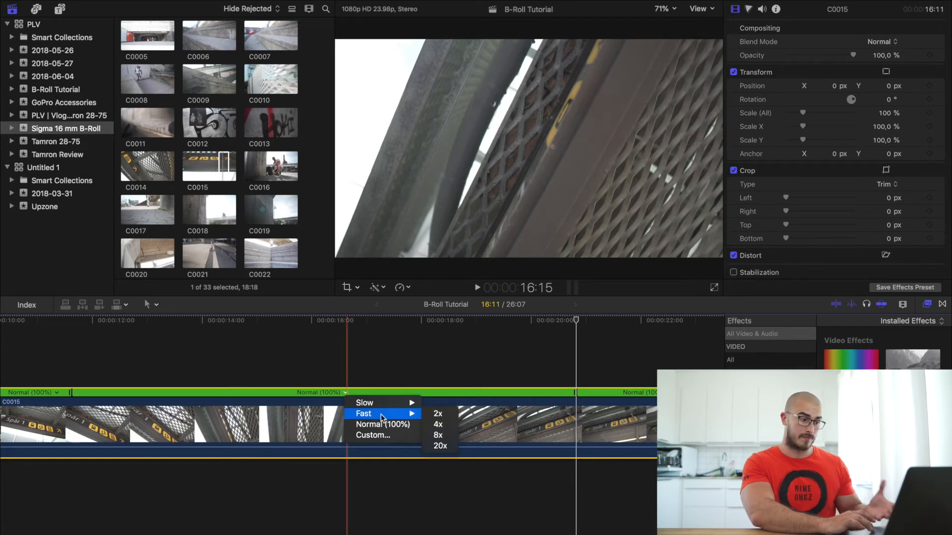
left_click(438, 435)
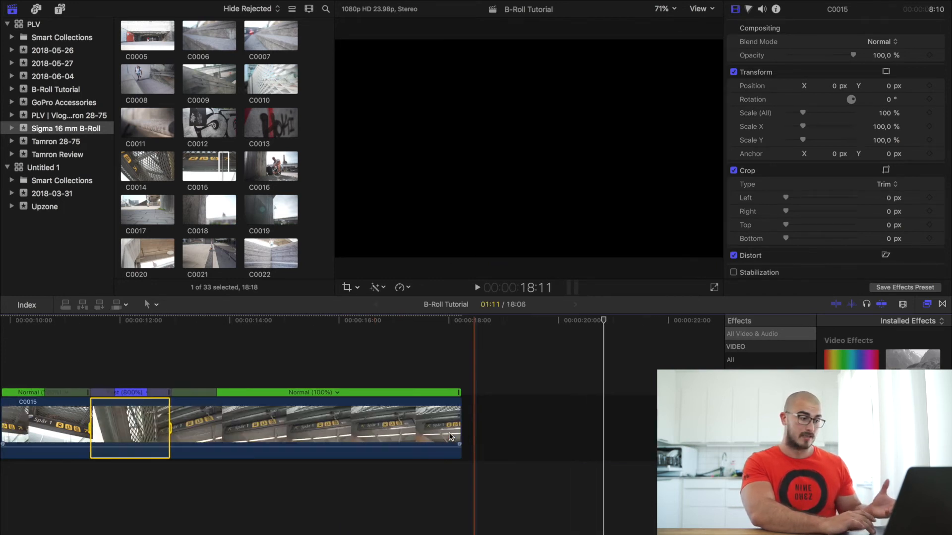
- Play back the speed ramp in C0015 and set its fast segment to a custom rate of 1500%
left_click(123, 350)
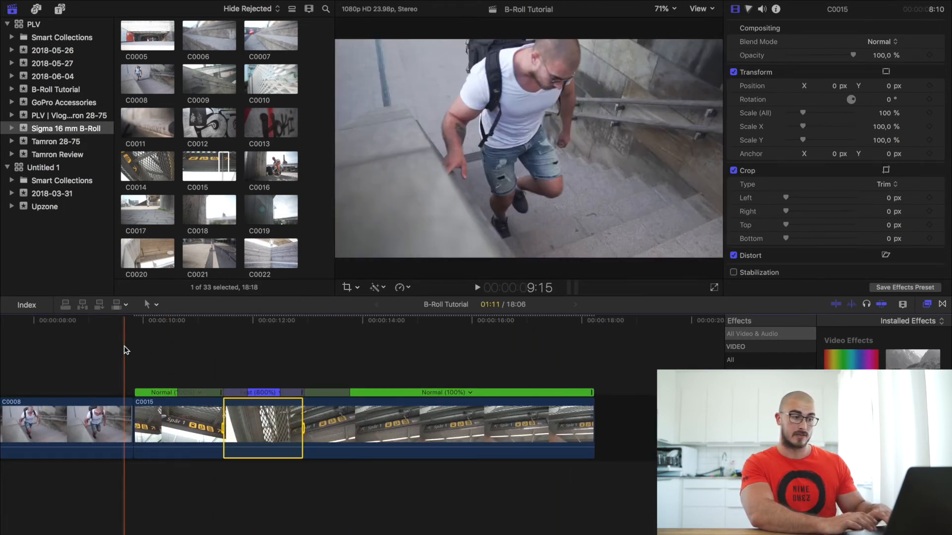
key("space")
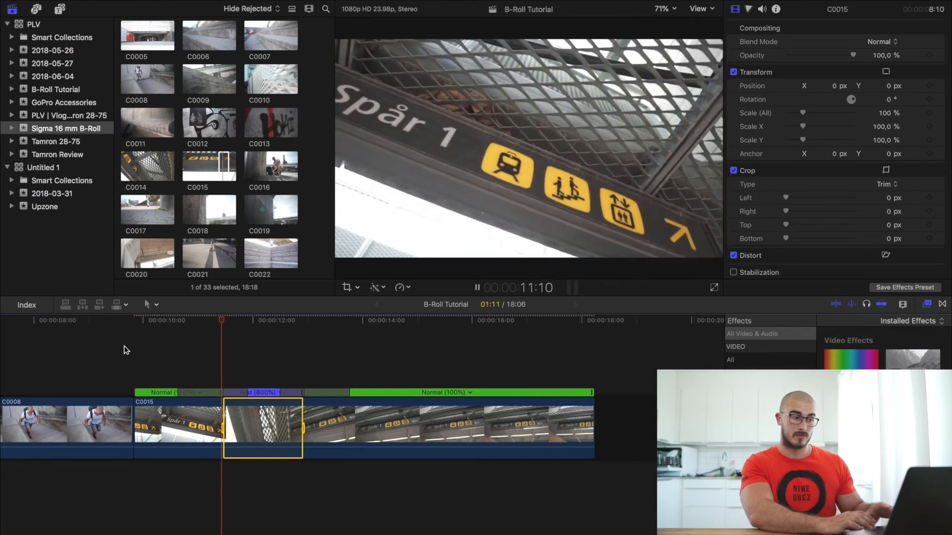
key("space")
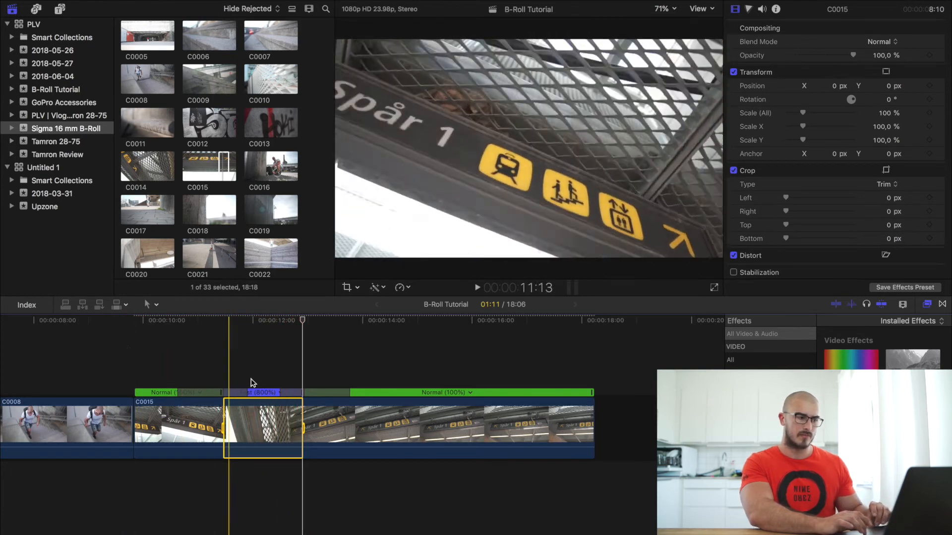
left_click(266, 397)
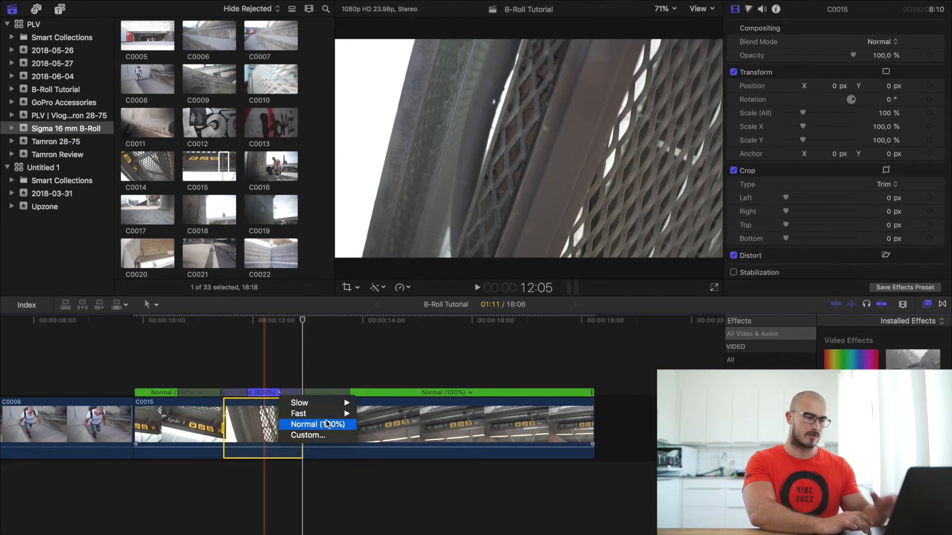
mouse_move(328, 414)
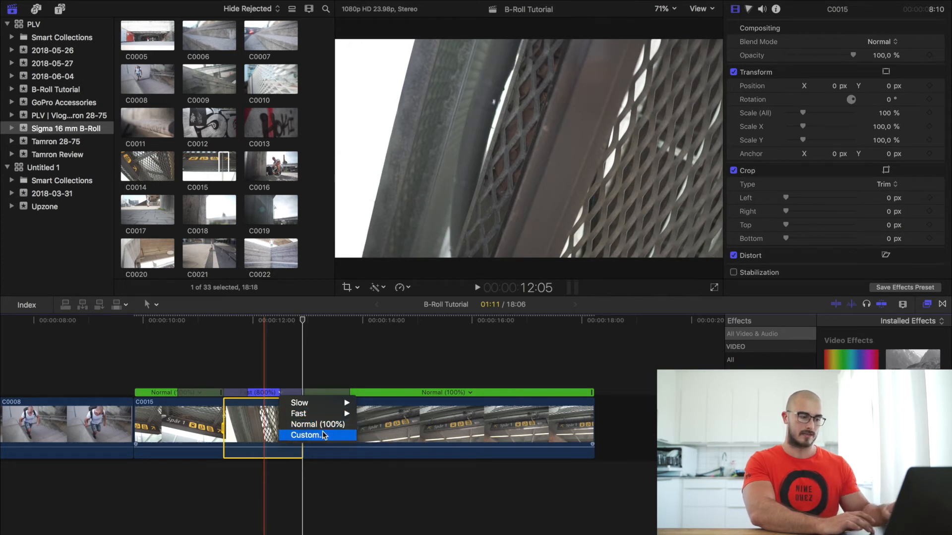
left_click(322, 436)
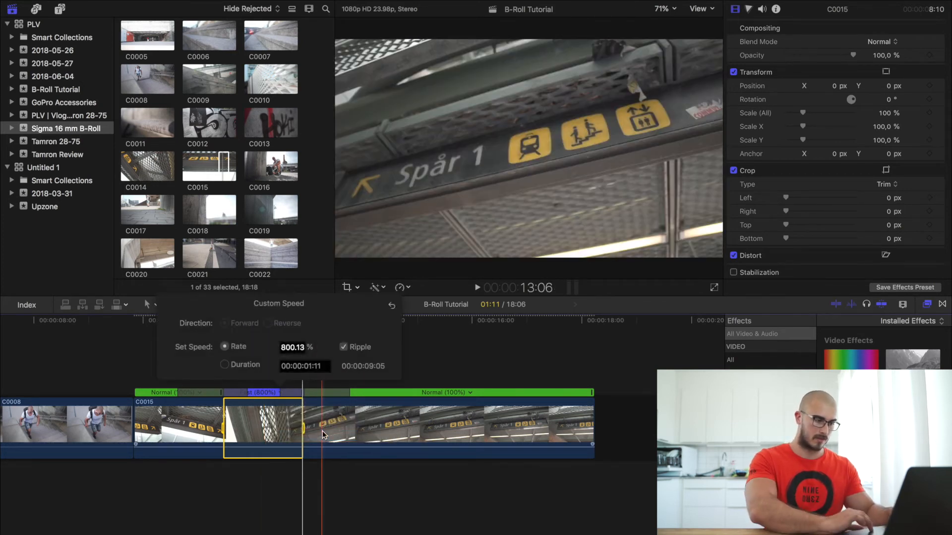
left_click(294, 347)
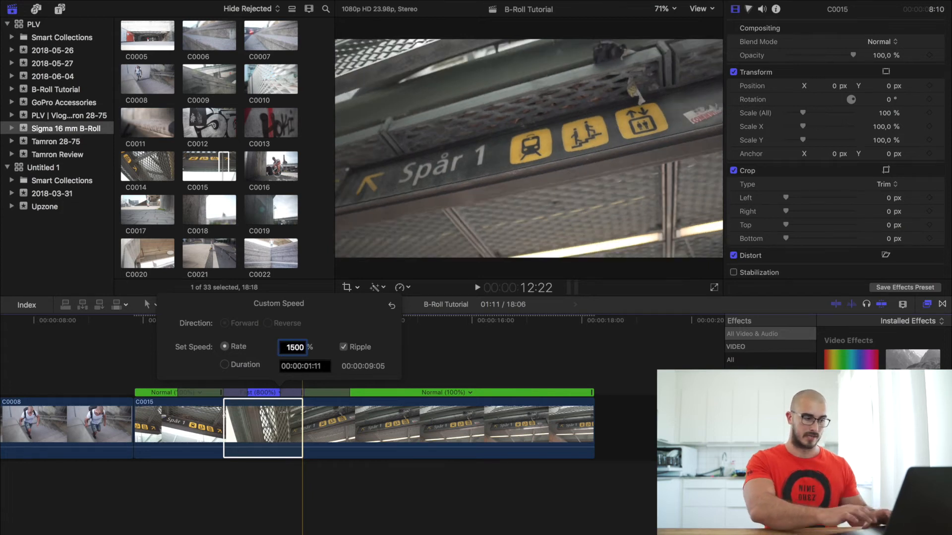
key("Return")
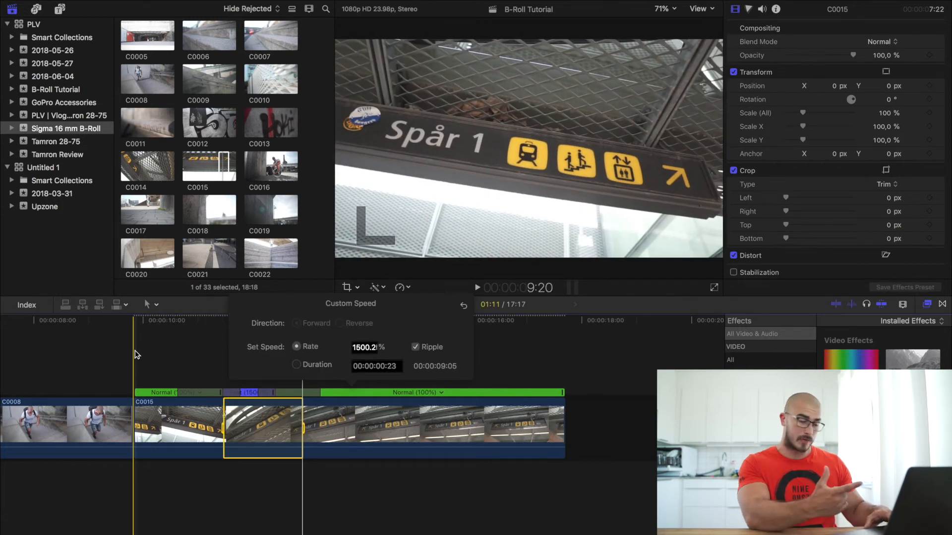
- Play back the faster ramp, blade C0015 at 14:21 and delete the remainder after it
key("space")
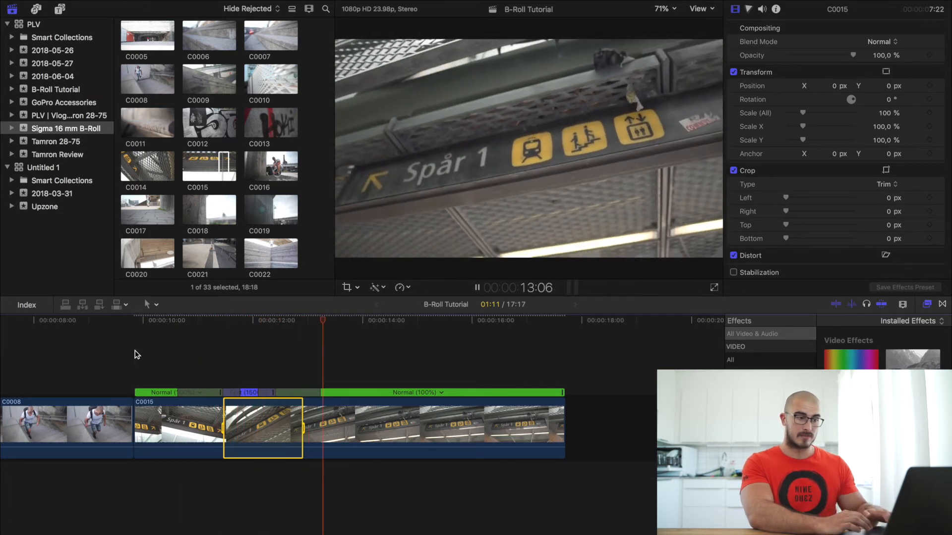
key("space")
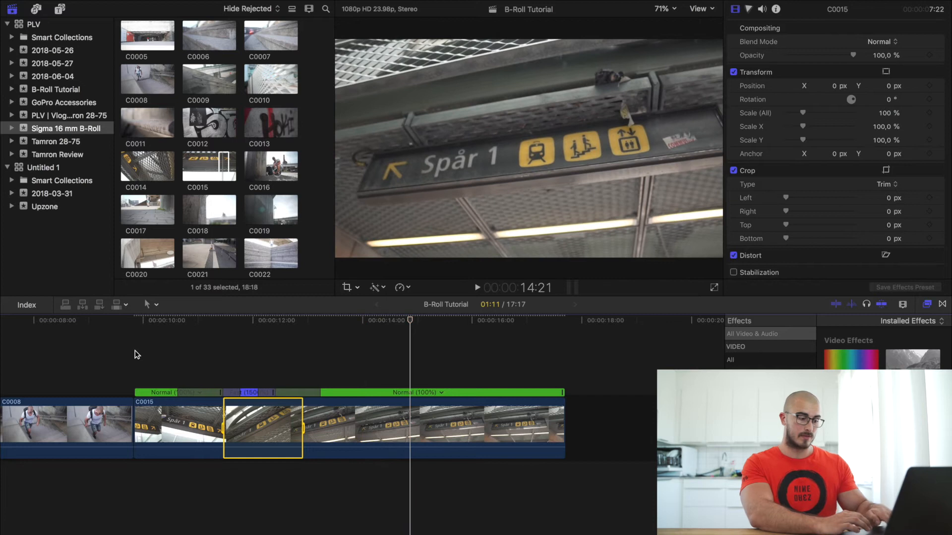
key("super+b")
left_click(458, 416)
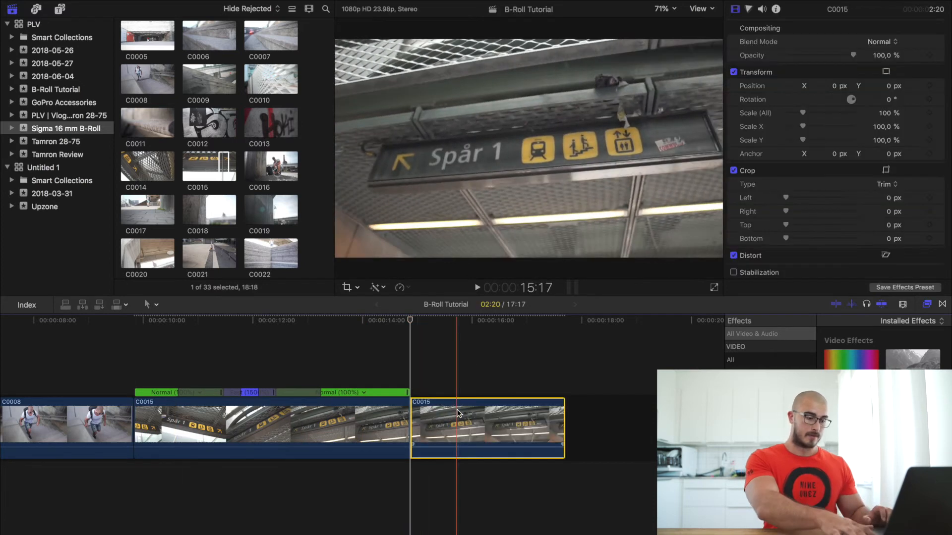
key("Delete")
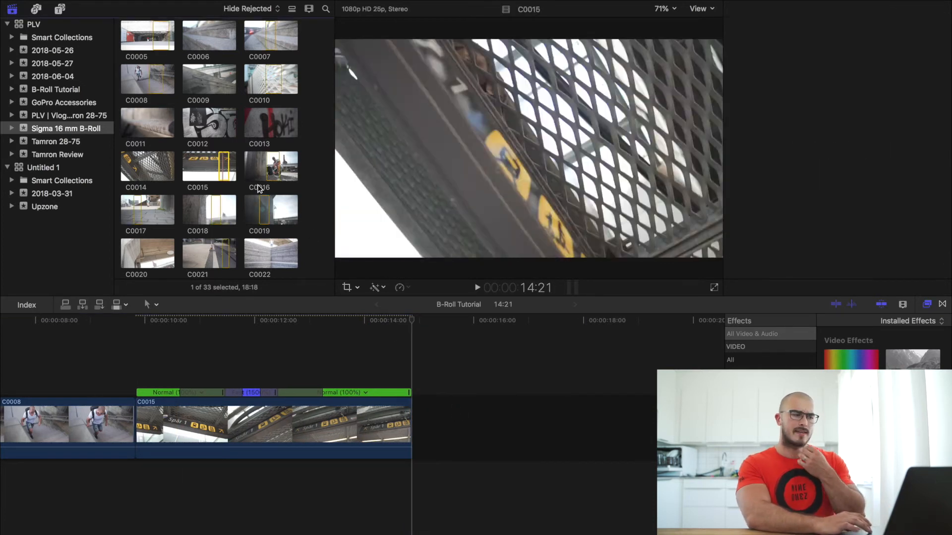
- Append the selected section of C0016, the man crouching by the wall, after C0015 and play it back
scroll(260, 183, "down", 2)
left_click(269, 125)
key("e")
key("space")
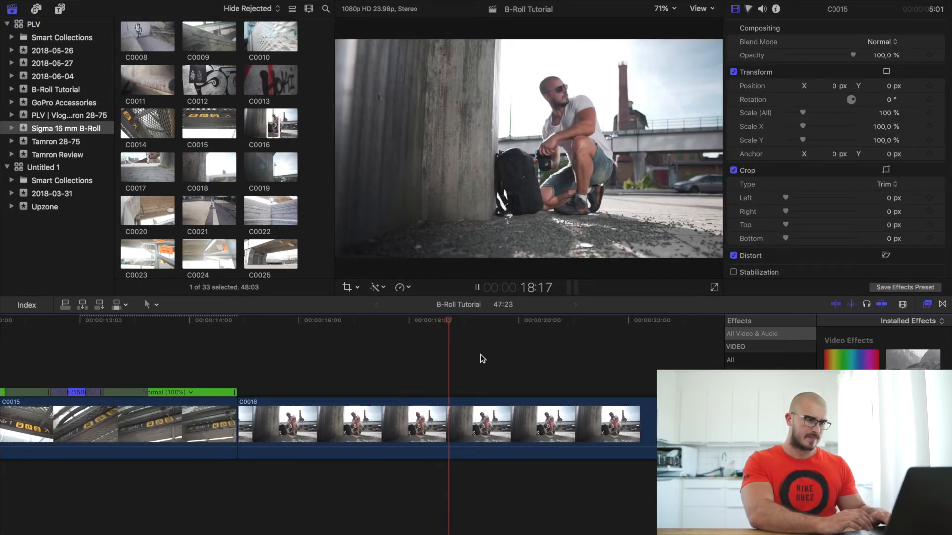
- Blade clip C0016 at 19:12 and delete the remainder after the cut
key("space")
key("super+b")
left_click(532, 426)
key("Delete")
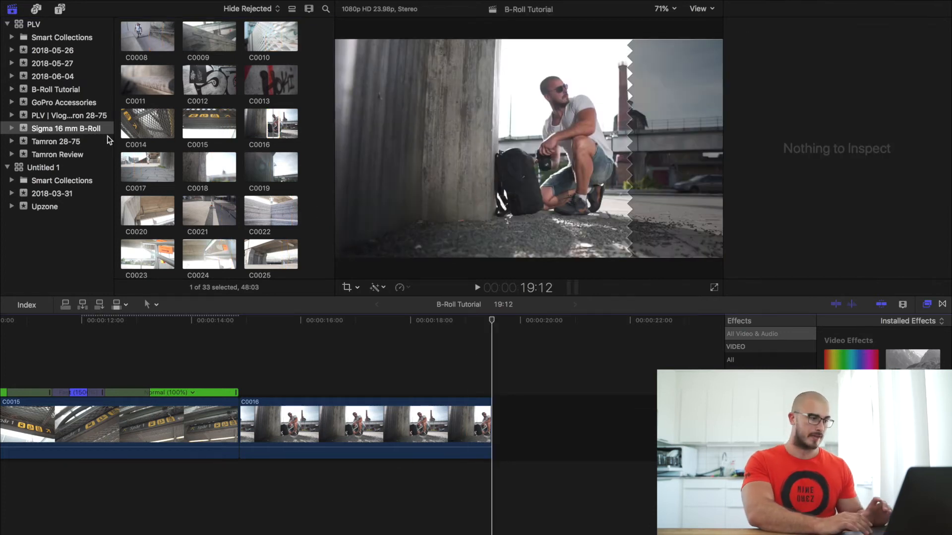
- Add a section of about 16 seconds from the stair-climbing clip C0022 after C0016 and play back the cut
scroll(251, 117, "down", 3)
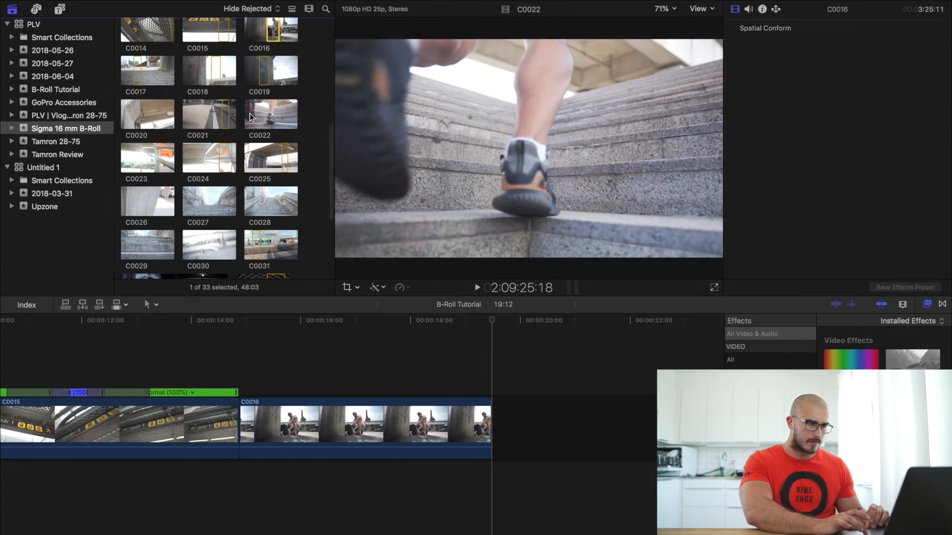
left_click_drag(250, 114, 516, 403)
scroll(459, 389, "right", 3)
key("space")
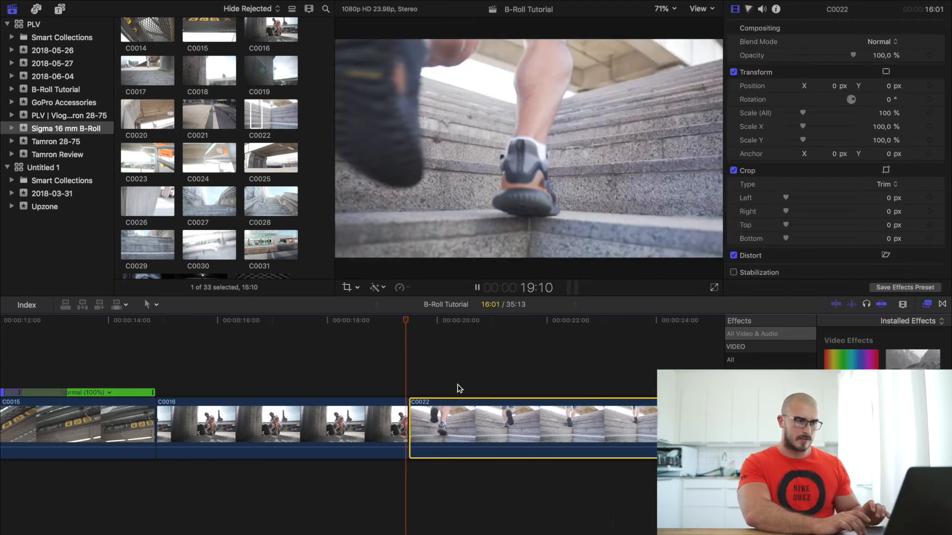
scroll(459, 389, "right", 4)
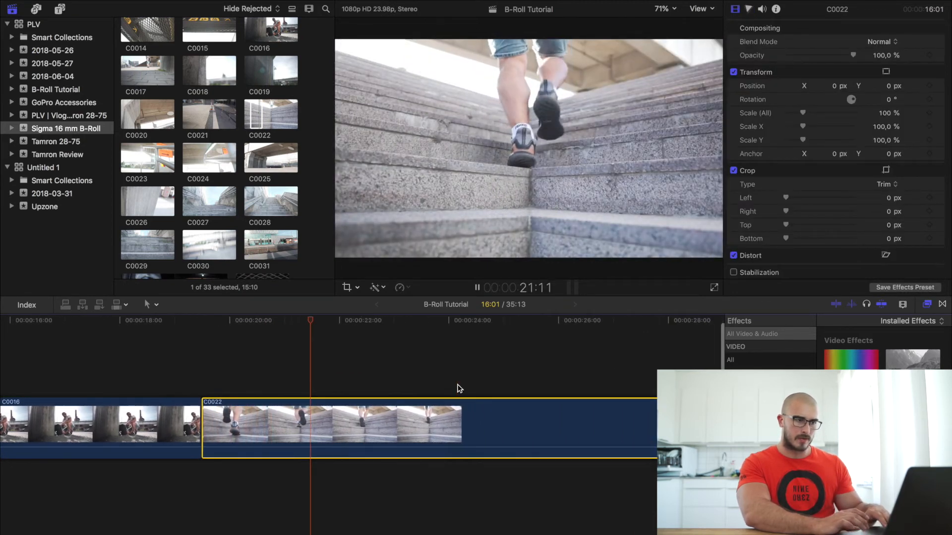
scroll(459, 389, "right", 3)
key("space")
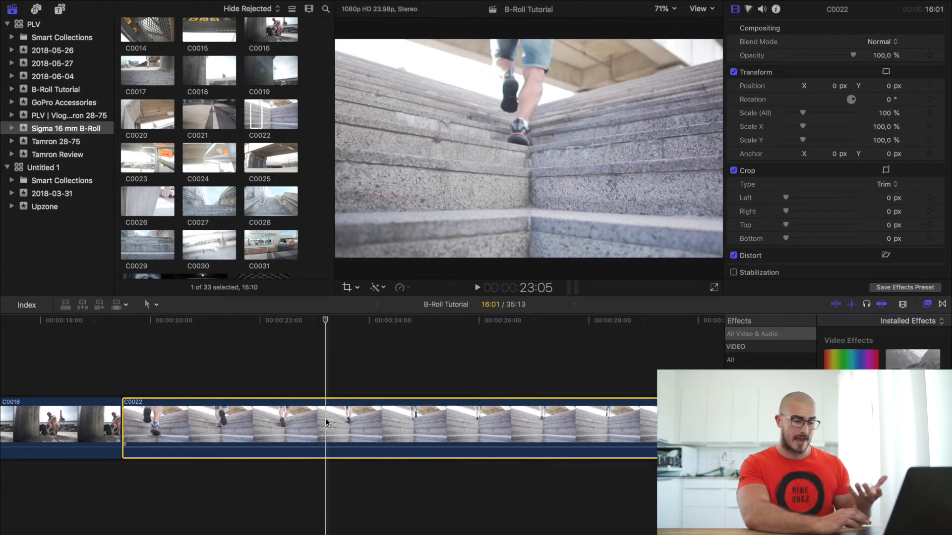
- Fade out clip C0022 with opacity keyframes of 100% at 22:16 and 0% at 28:00, and remove the rest after 28:00
scroll(317, 416, "right", 2)
left_click(214, 343)
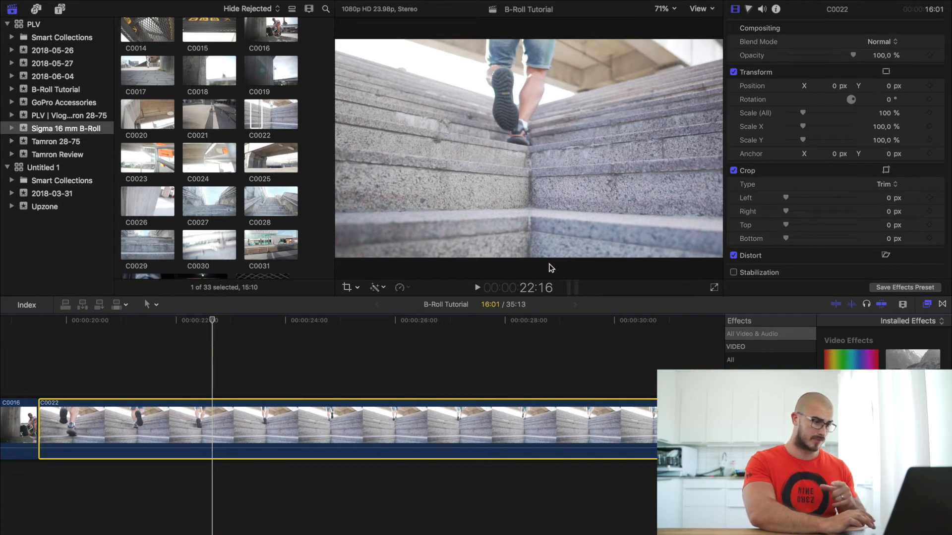
left_click(930, 58)
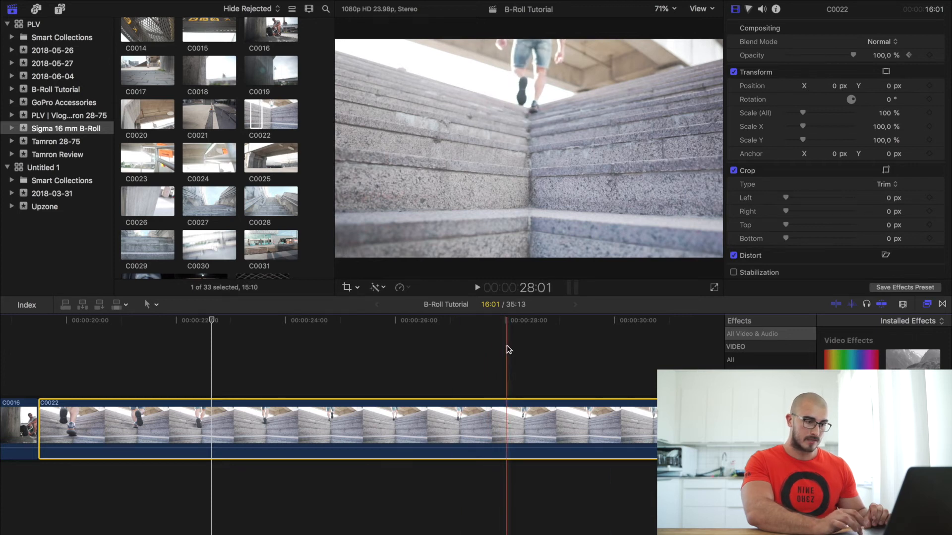
left_click(504, 427)
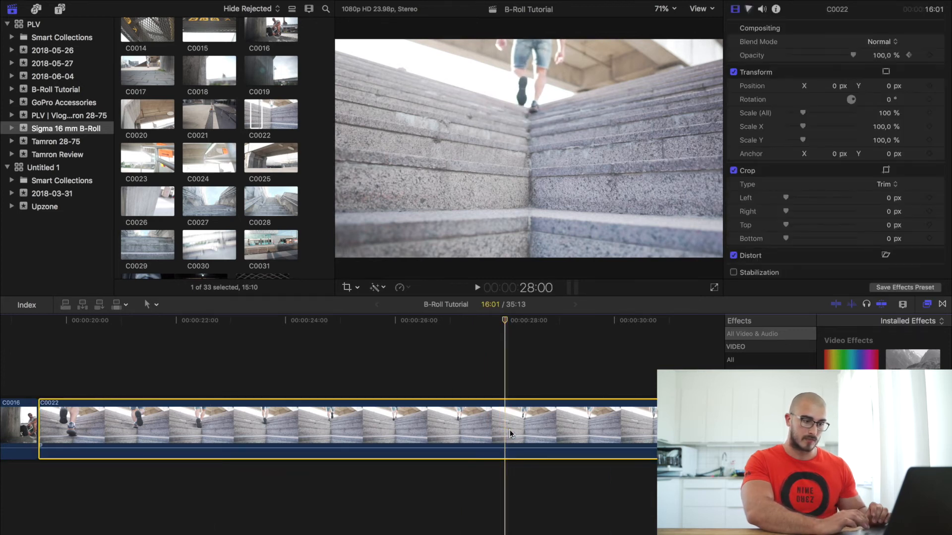
left_click(929, 55)
left_click_drag(853, 55, 785, 55)
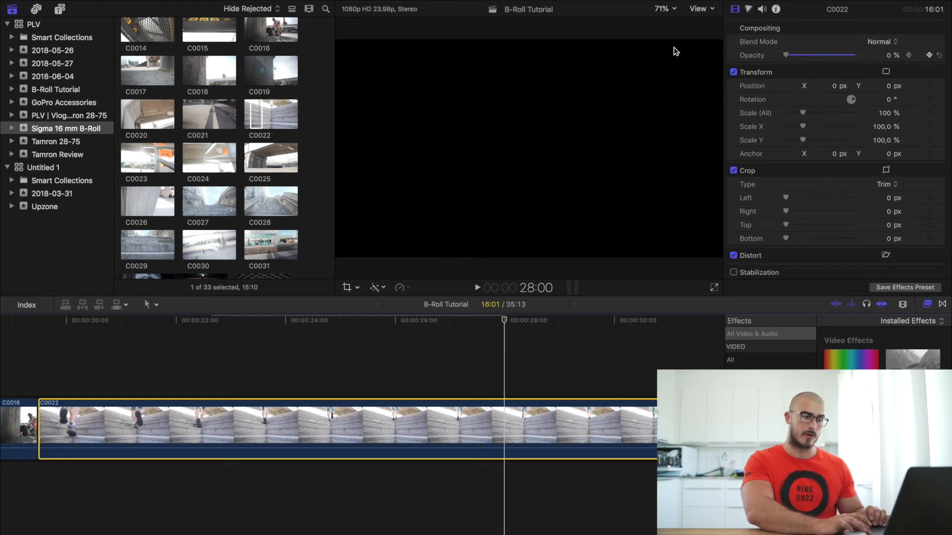
left_click(505, 431)
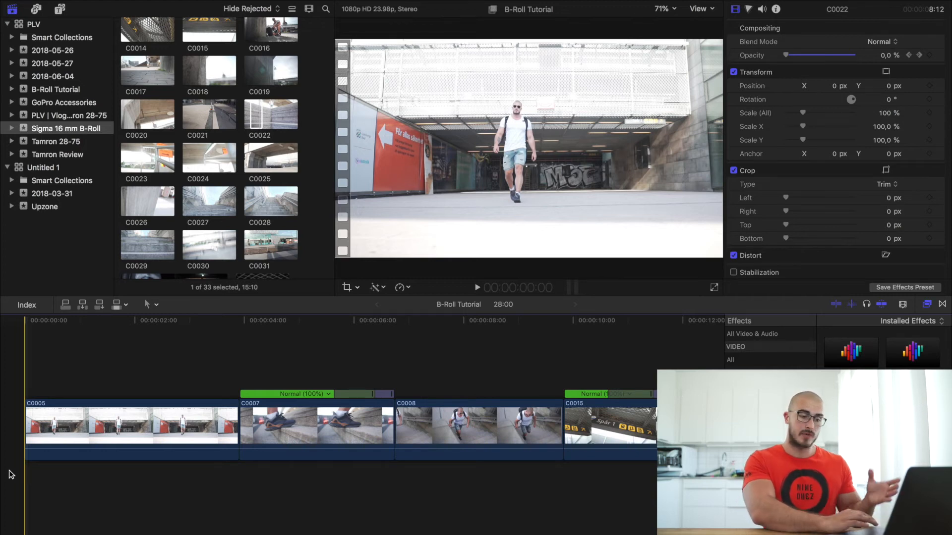
- Apply the Color Finale Pro effect to clip C0005 and lower the Lift color wheel level to -0,03
left_click(916, 359)
left_click_drag(915, 359, 144, 431)
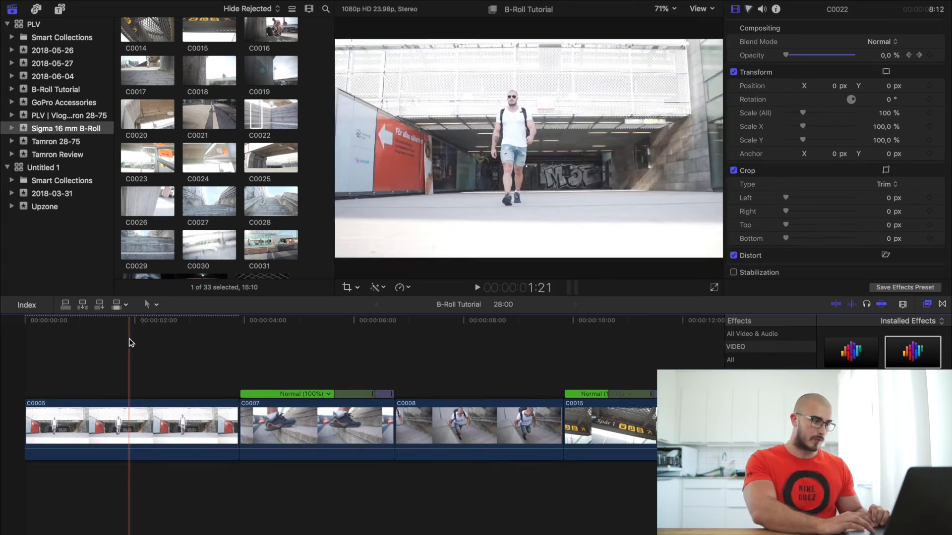
left_click(119, 322)
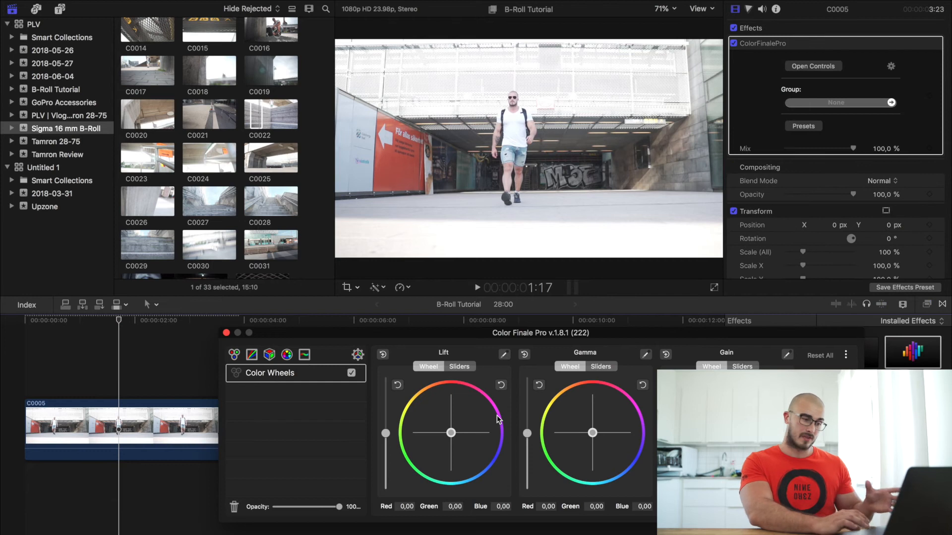
left_click_drag(387, 433, 389, 440)
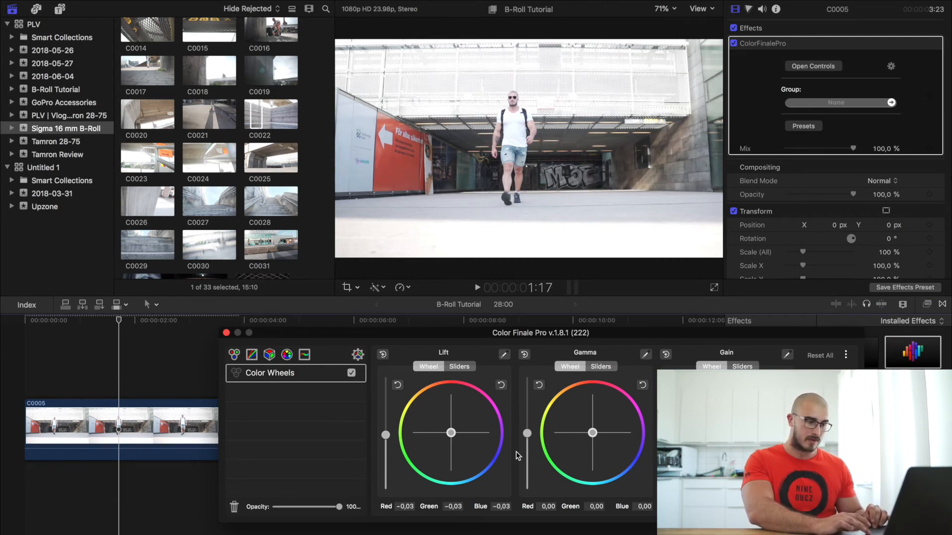
- Lower the Gamma color wheel level slightly on clip C0005 and add a 6 Vectors correction layer in Color Finale Pro
left_click_drag(527, 434, 528, 443)
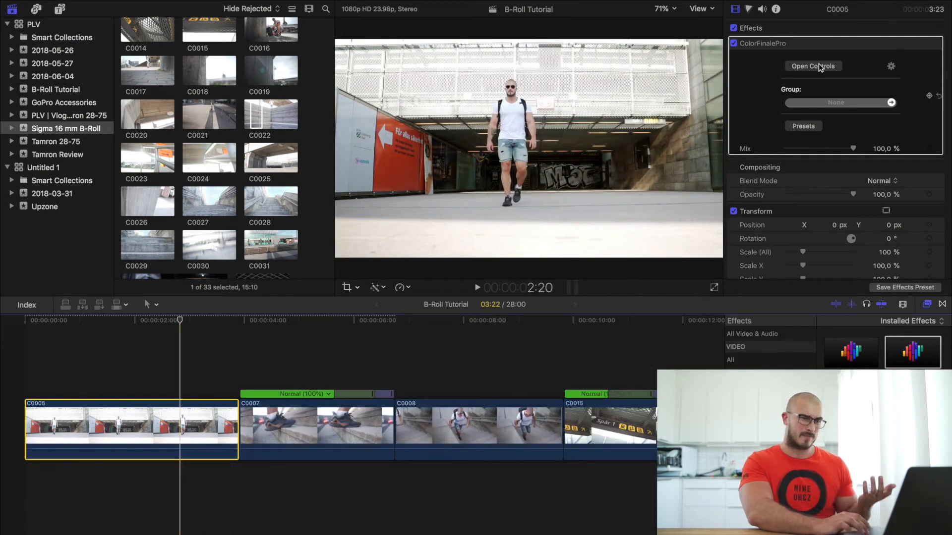
left_click(819, 67)
left_click(288, 354)
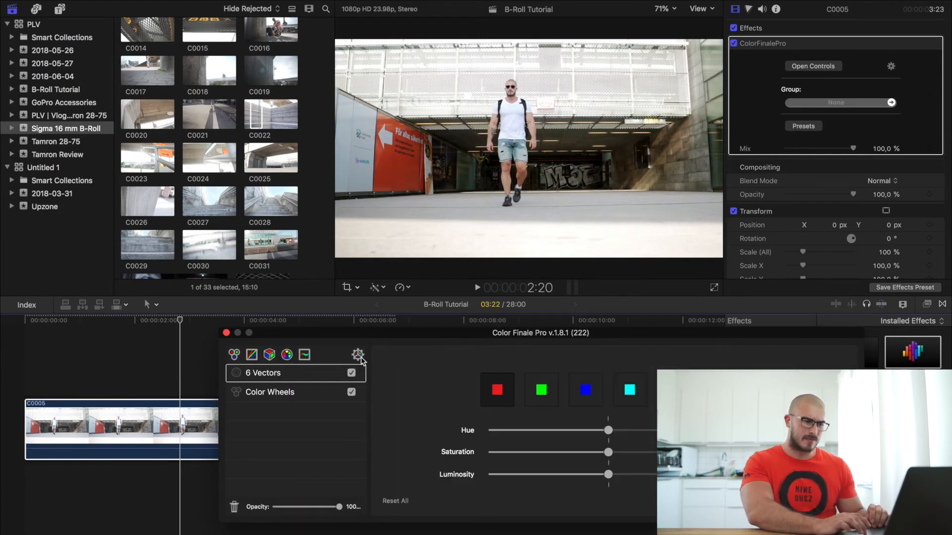
- Adjust the Hue of individual color vectors in clip C0005's 6 Vectors layer, including blue and red, shifting the red sign toward orange
left_click(637, 430)
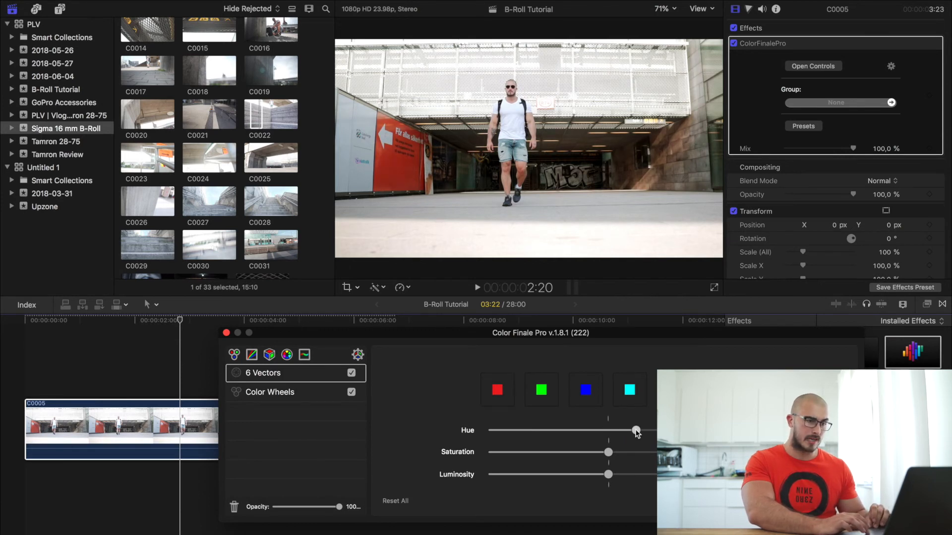
left_click_drag(636, 434, 633, 432)
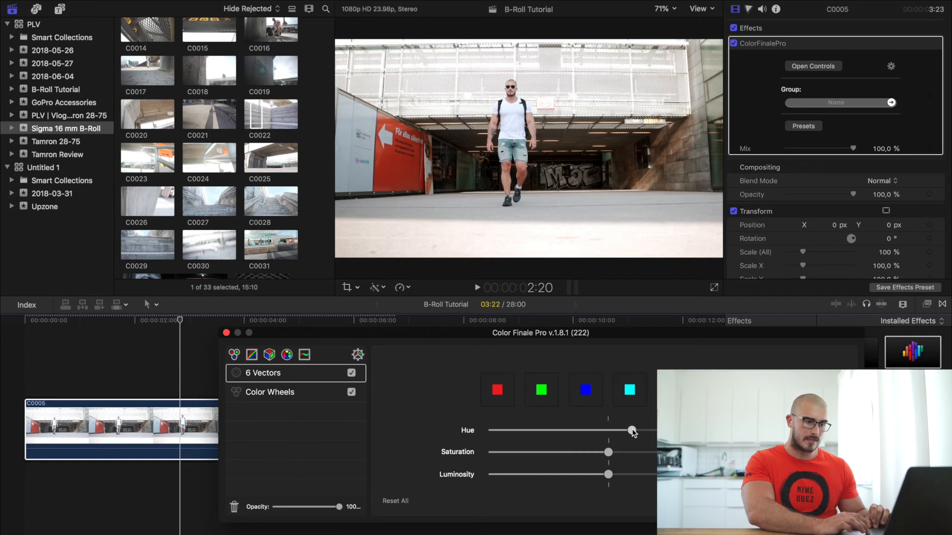
left_click(586, 391)
left_click_drag(588, 429, 640, 432)
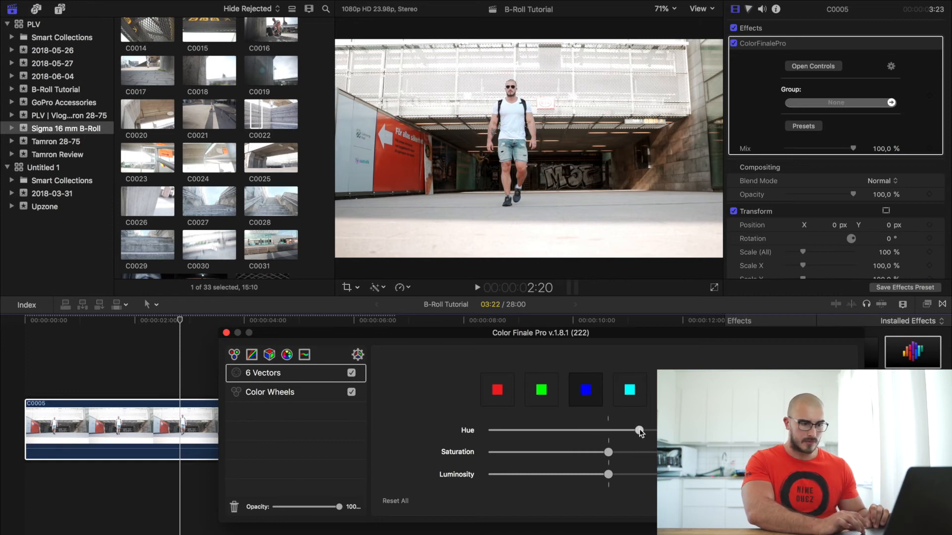
left_click(507, 388)
left_click_drag(584, 431, 599, 433)
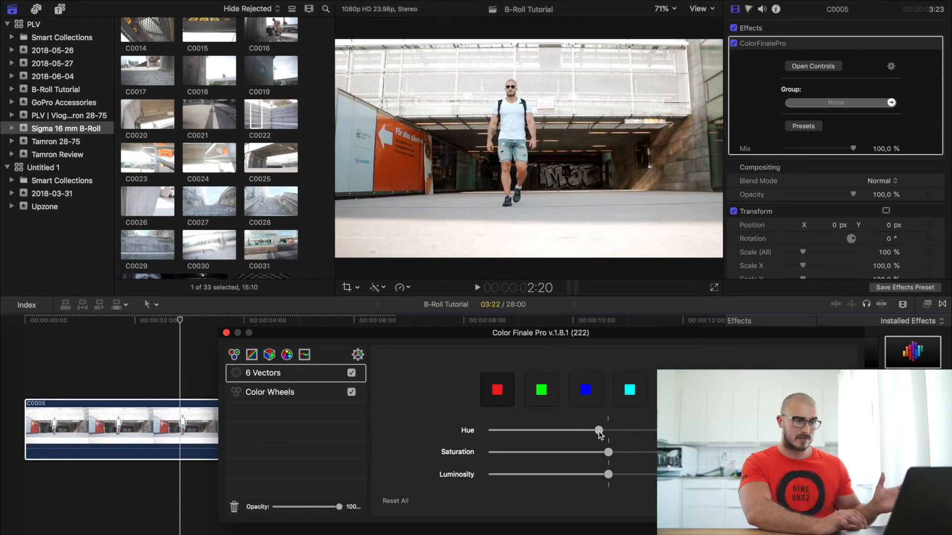
left_click_drag(599, 430, 644, 433)
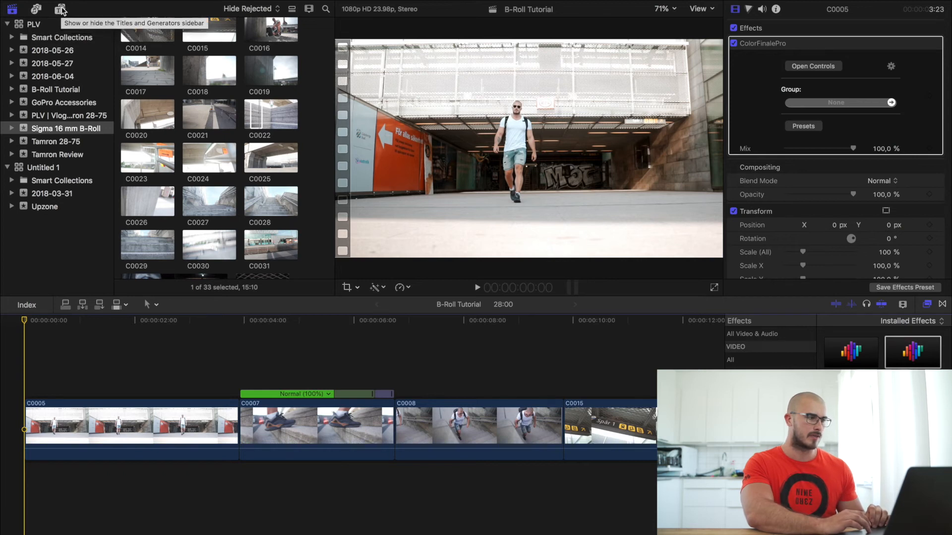
- Place the black Custom generator above the clips from the sequence start and extend it to the end at 28:00
left_click(61, 9)
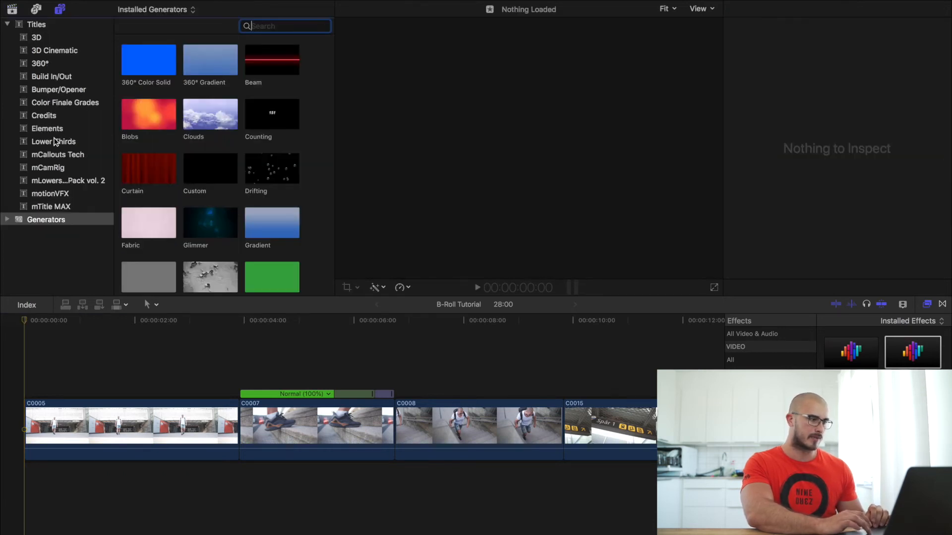
left_click(64, 220)
left_click_drag(202, 191, 25, 366)
left_click(573, 363)
left_click_drag(573, 366, 545, 370)
scroll(531, 370, "left", 10)
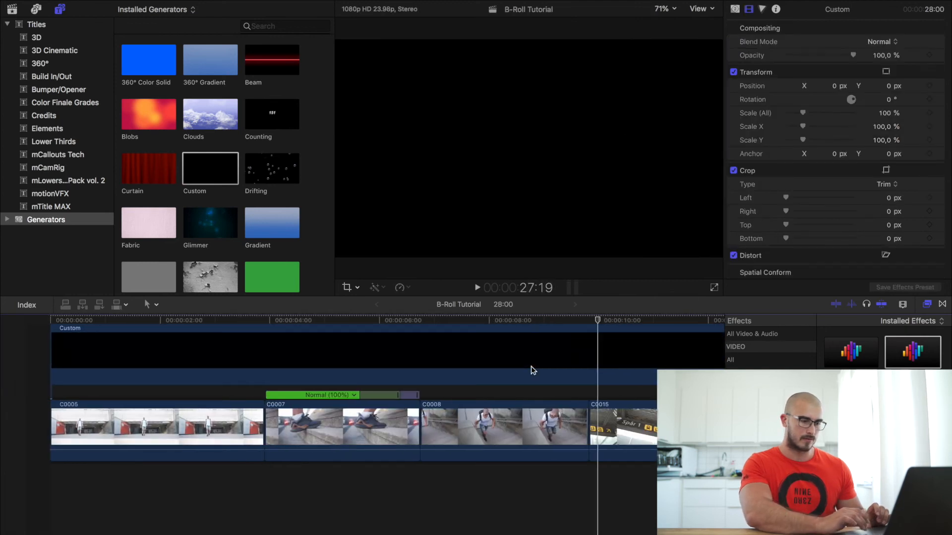
- Crop the Custom generator's Bottom by 980 px to make the upper cinematic black bar
left_click(486, 357)
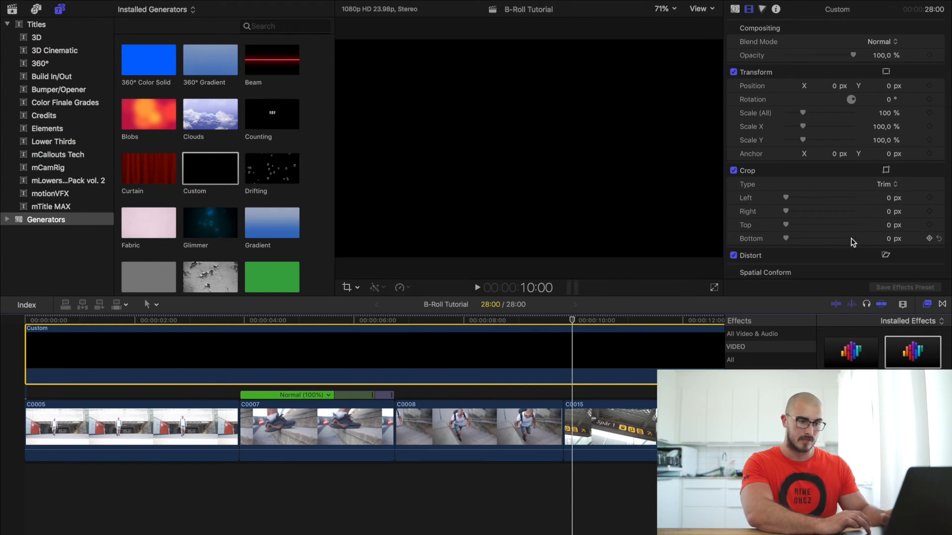
left_click(888, 239)
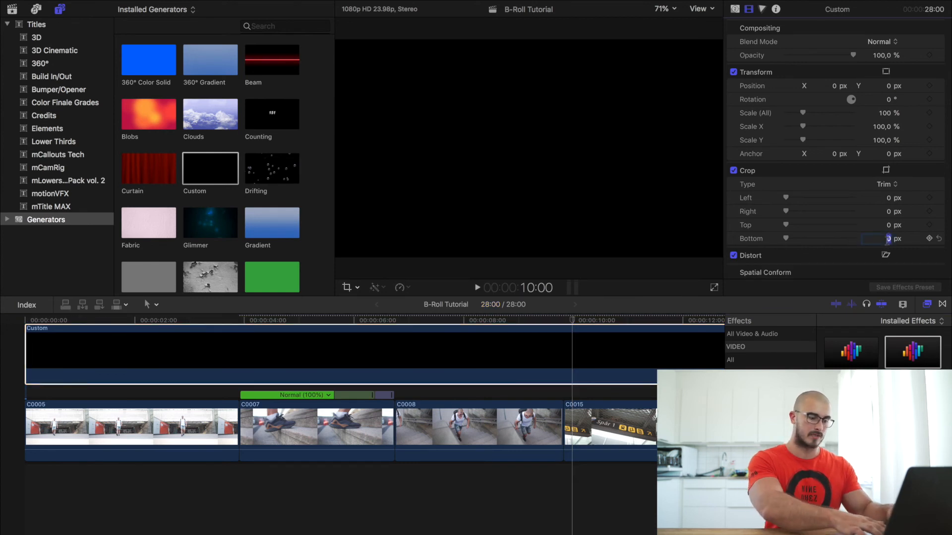
key("Return")
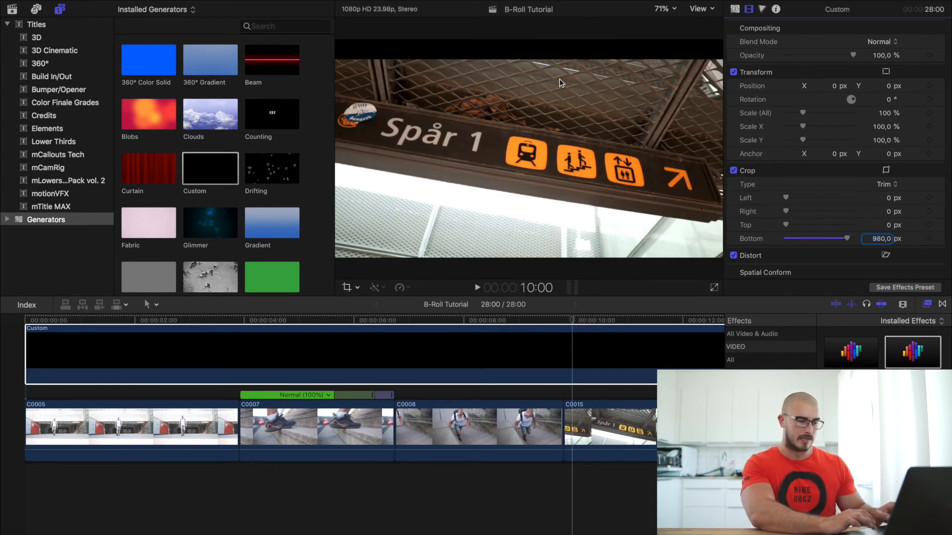
- Duplicate the Custom generator on a layer above and set the lower copy's crop to Bottom 0 and Top 980 px
left_click(391, 376)
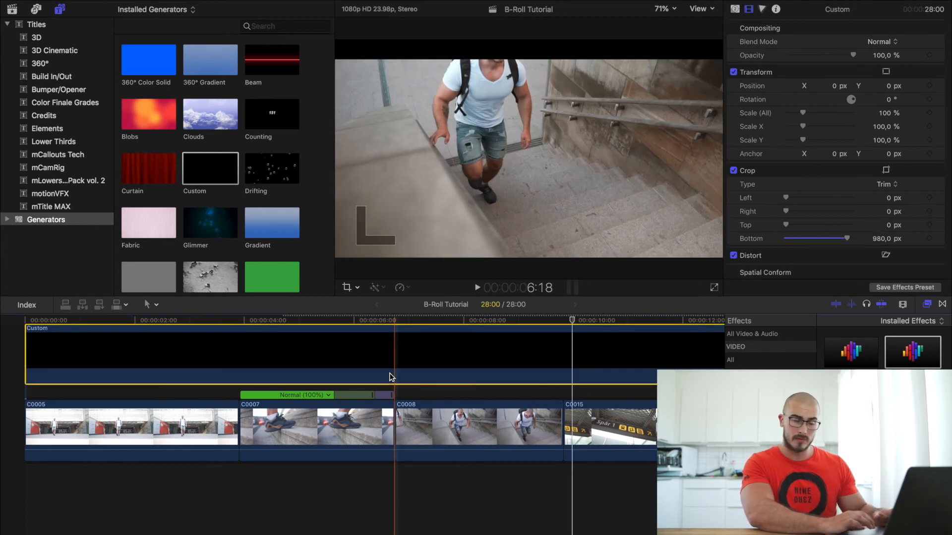
left_click_drag(391, 377, 392, 355)
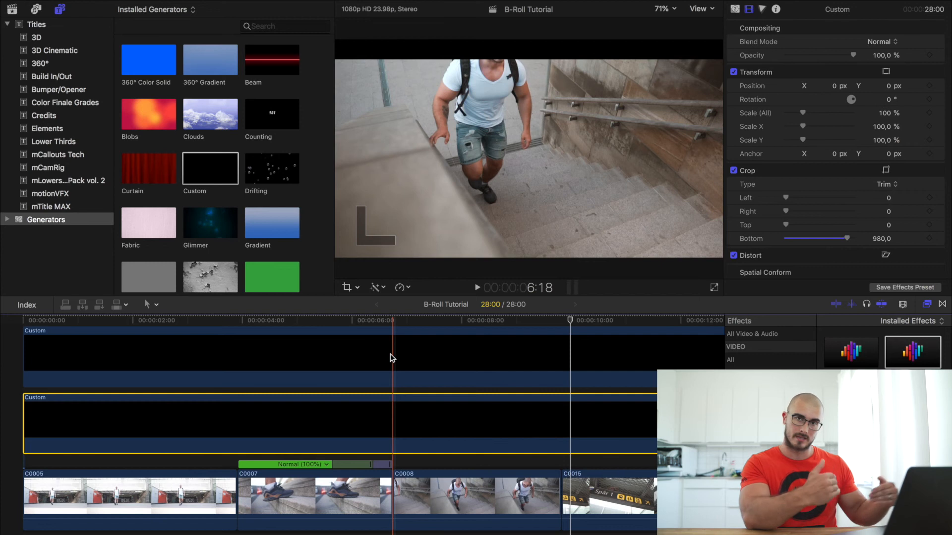
left_click(881, 238)
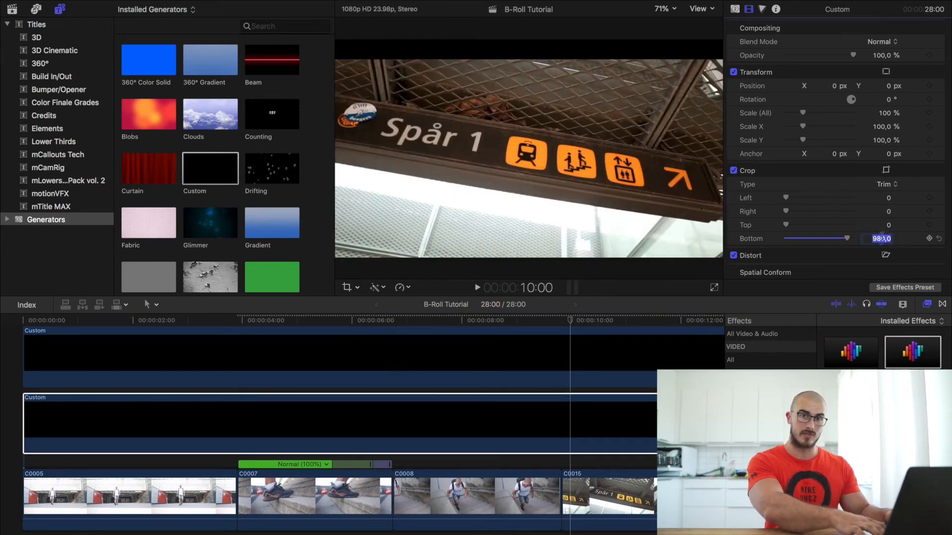
type("0")
key("Return")
left_click(882, 225)
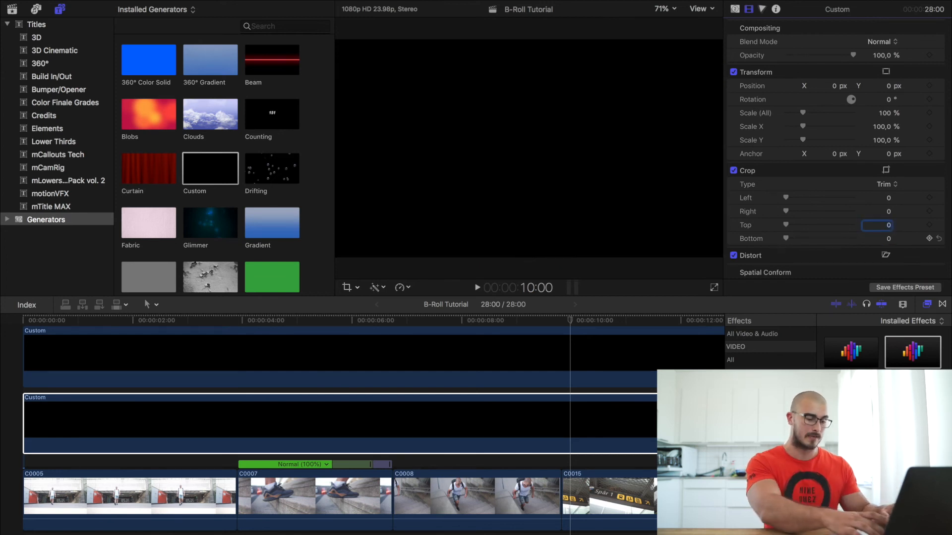
type("980")
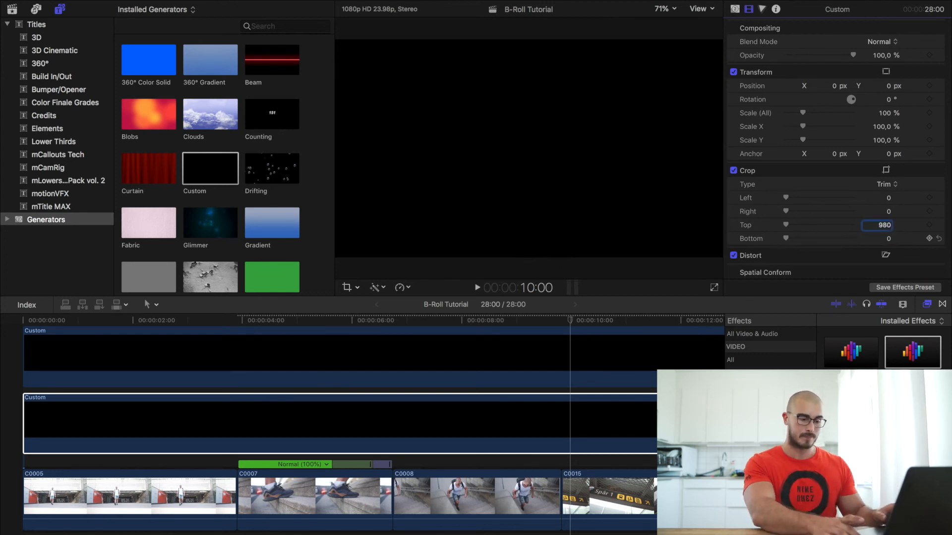
key("Return")
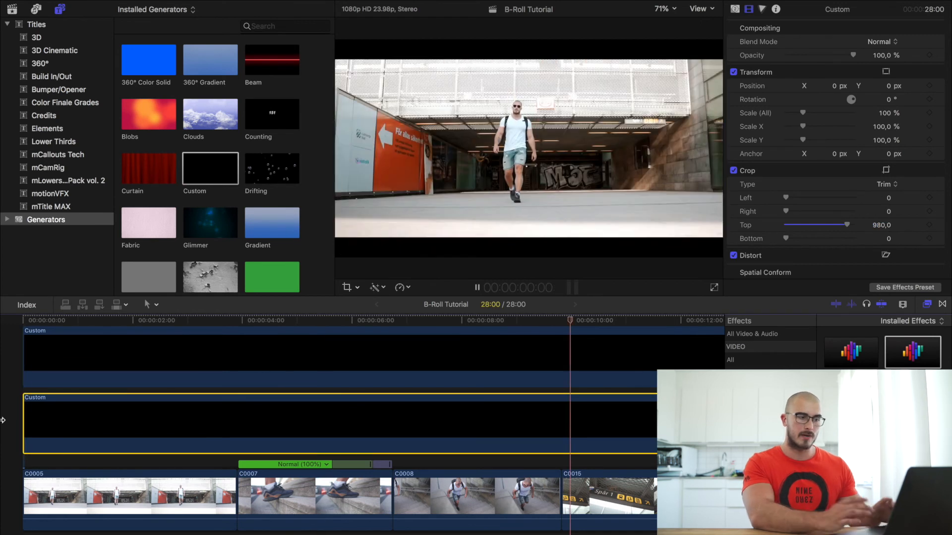